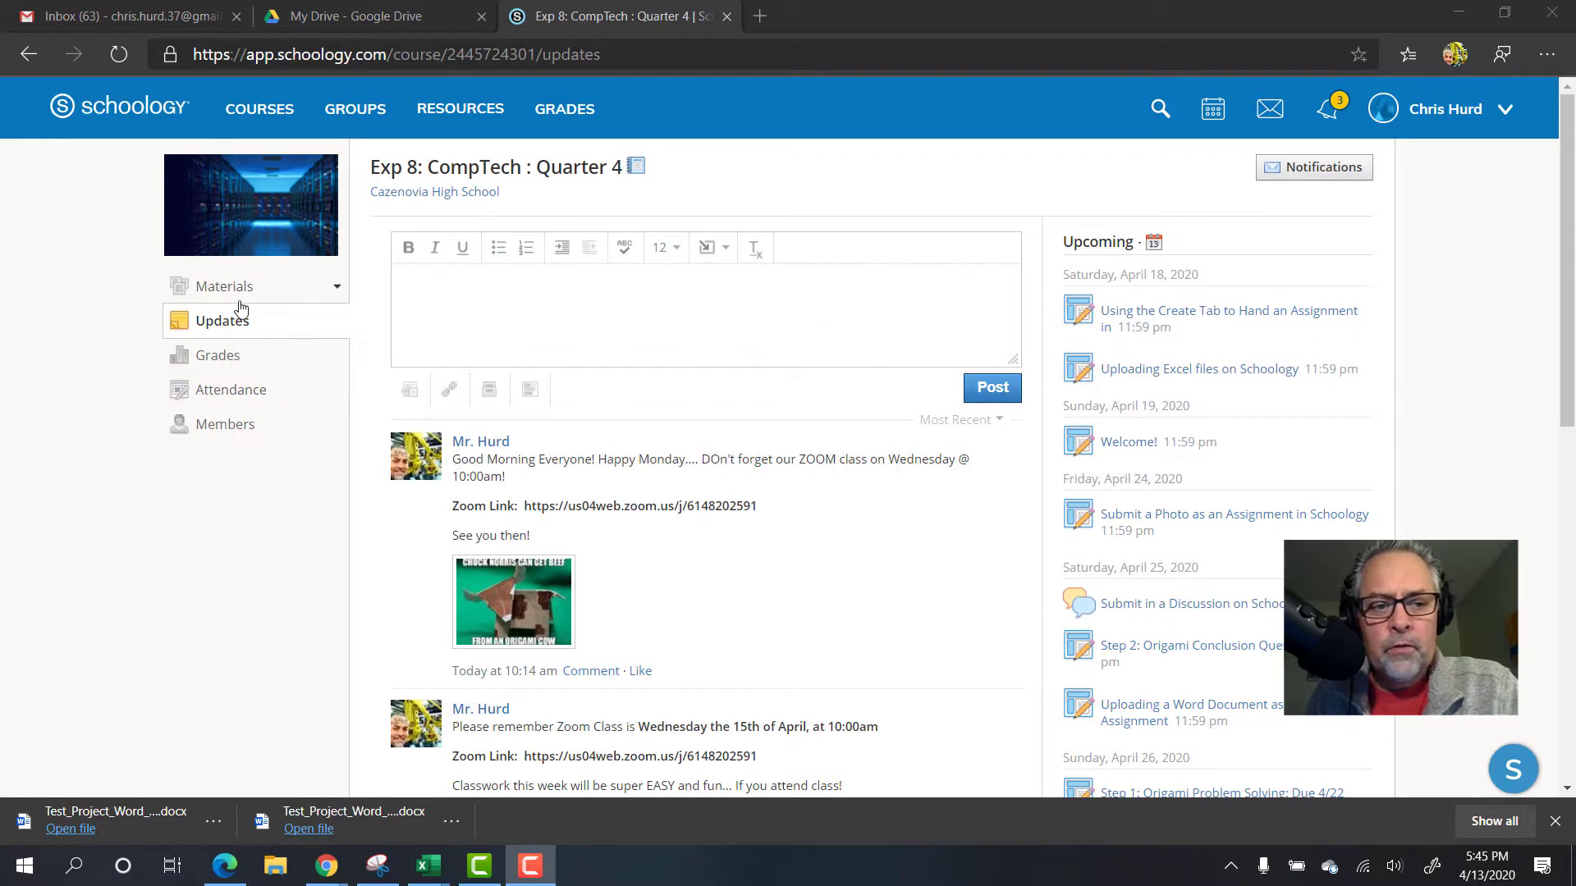
Navigate through Materials and Practice Assignments to the 'Uploading Excel files on Schoology' assignment
left_click(233, 292)
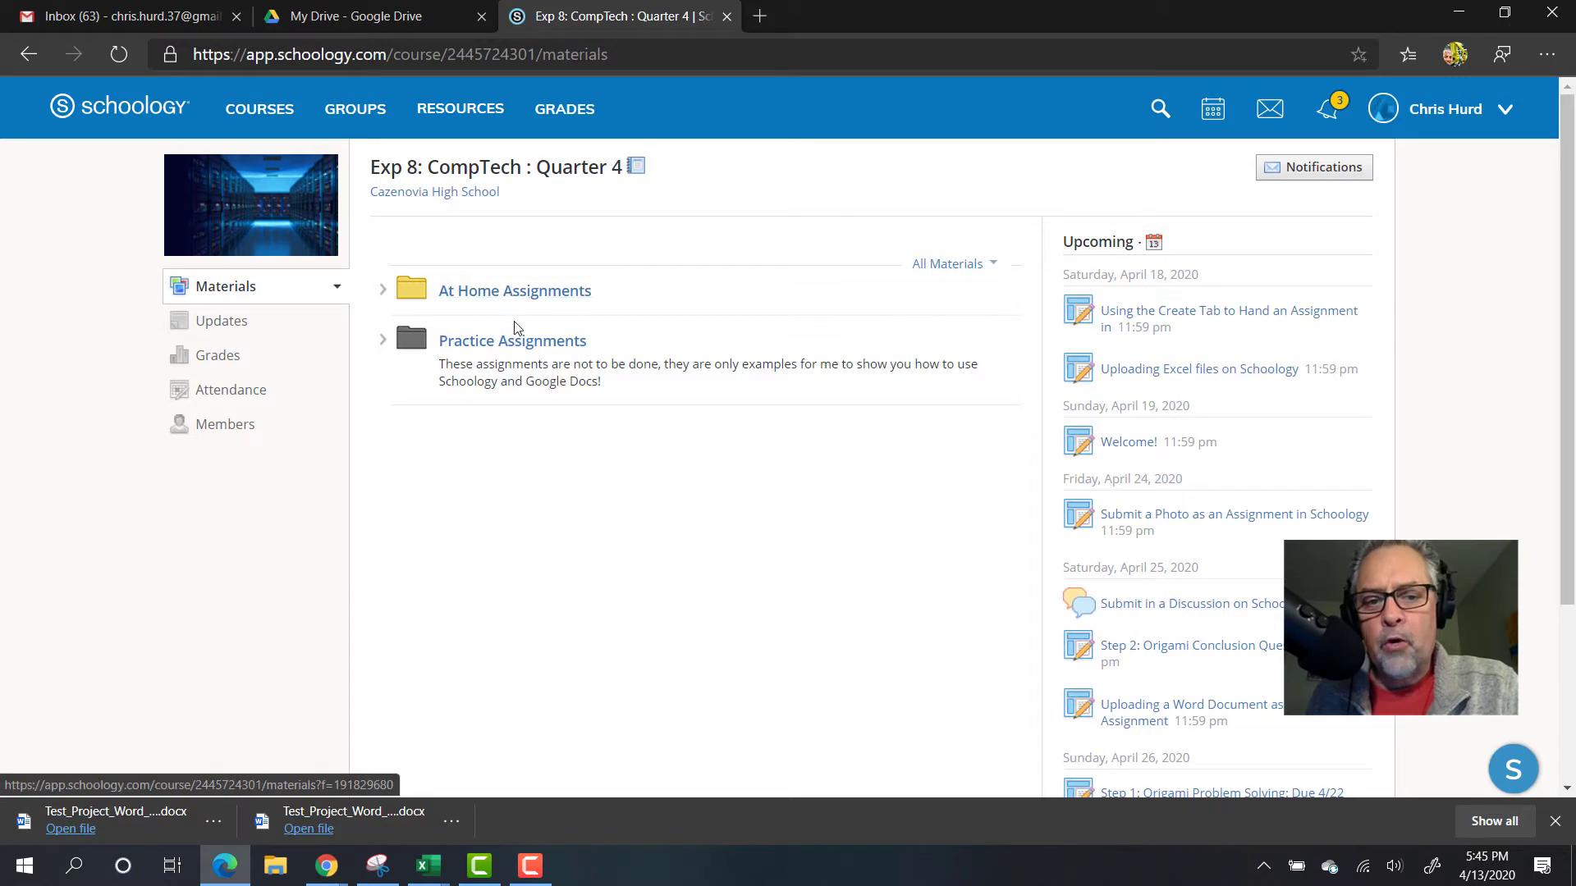
left_click(522, 351)
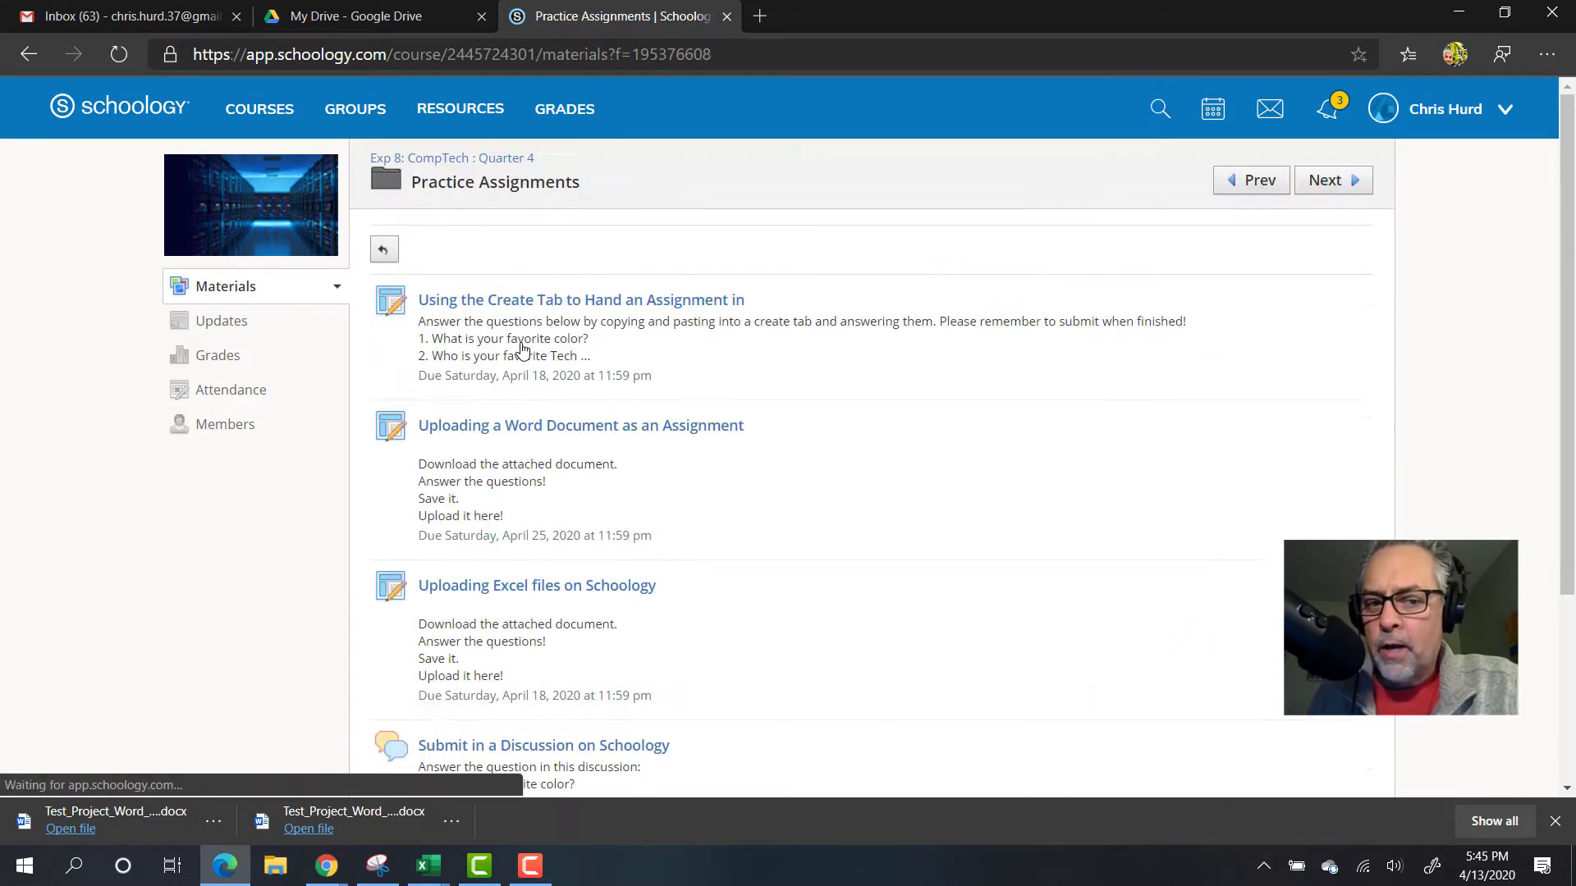
left_click(523, 596)
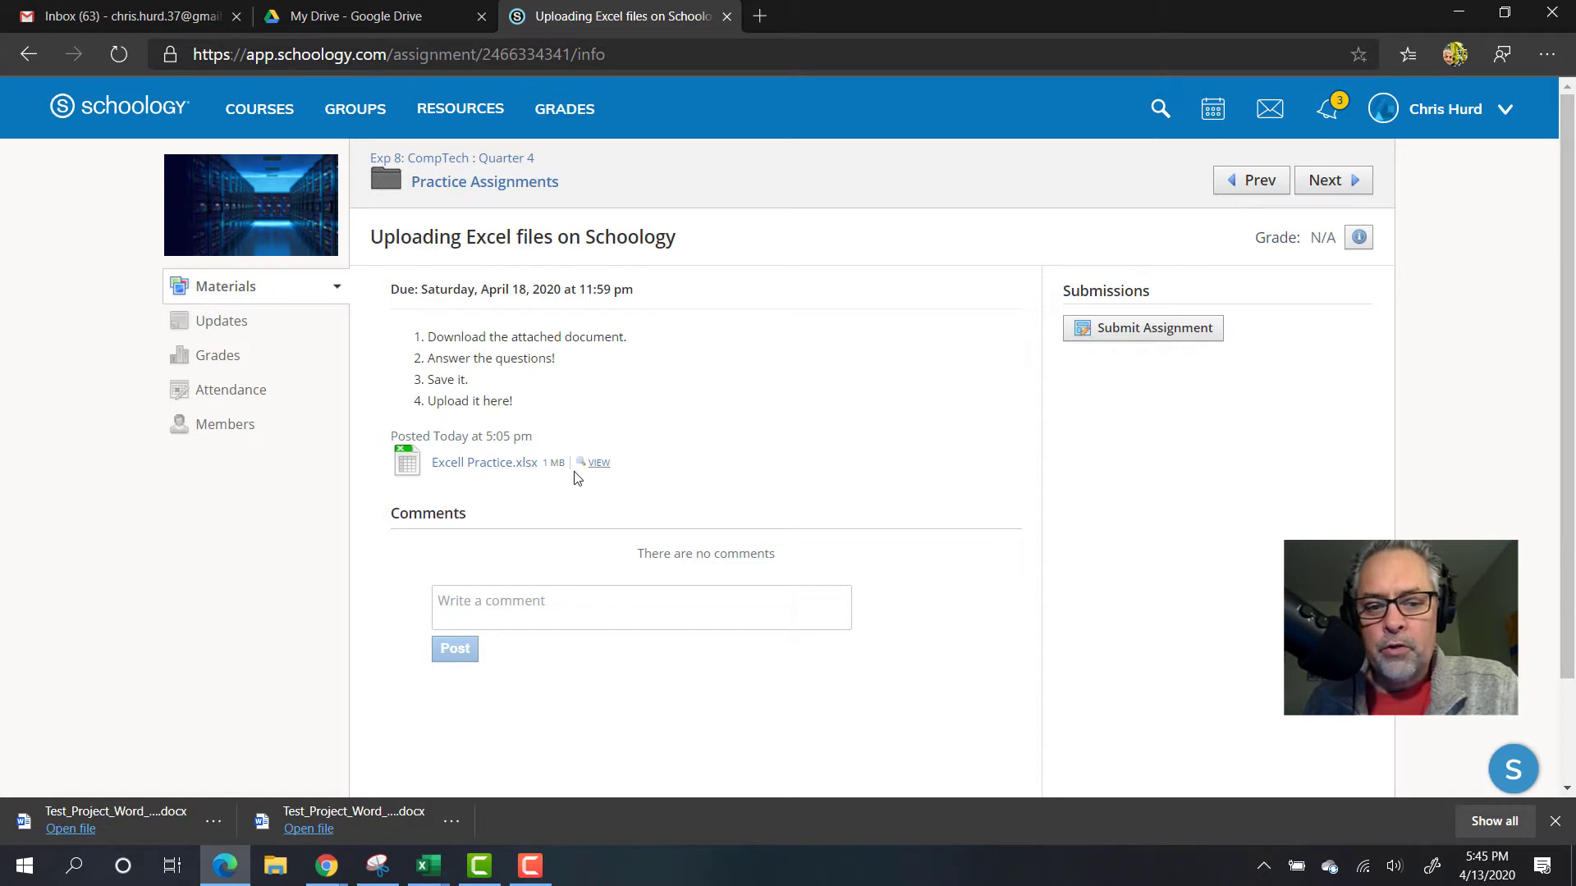
Download the attached Excell Practice.xlsx and move to the Gmail tab
left_click(492, 466)
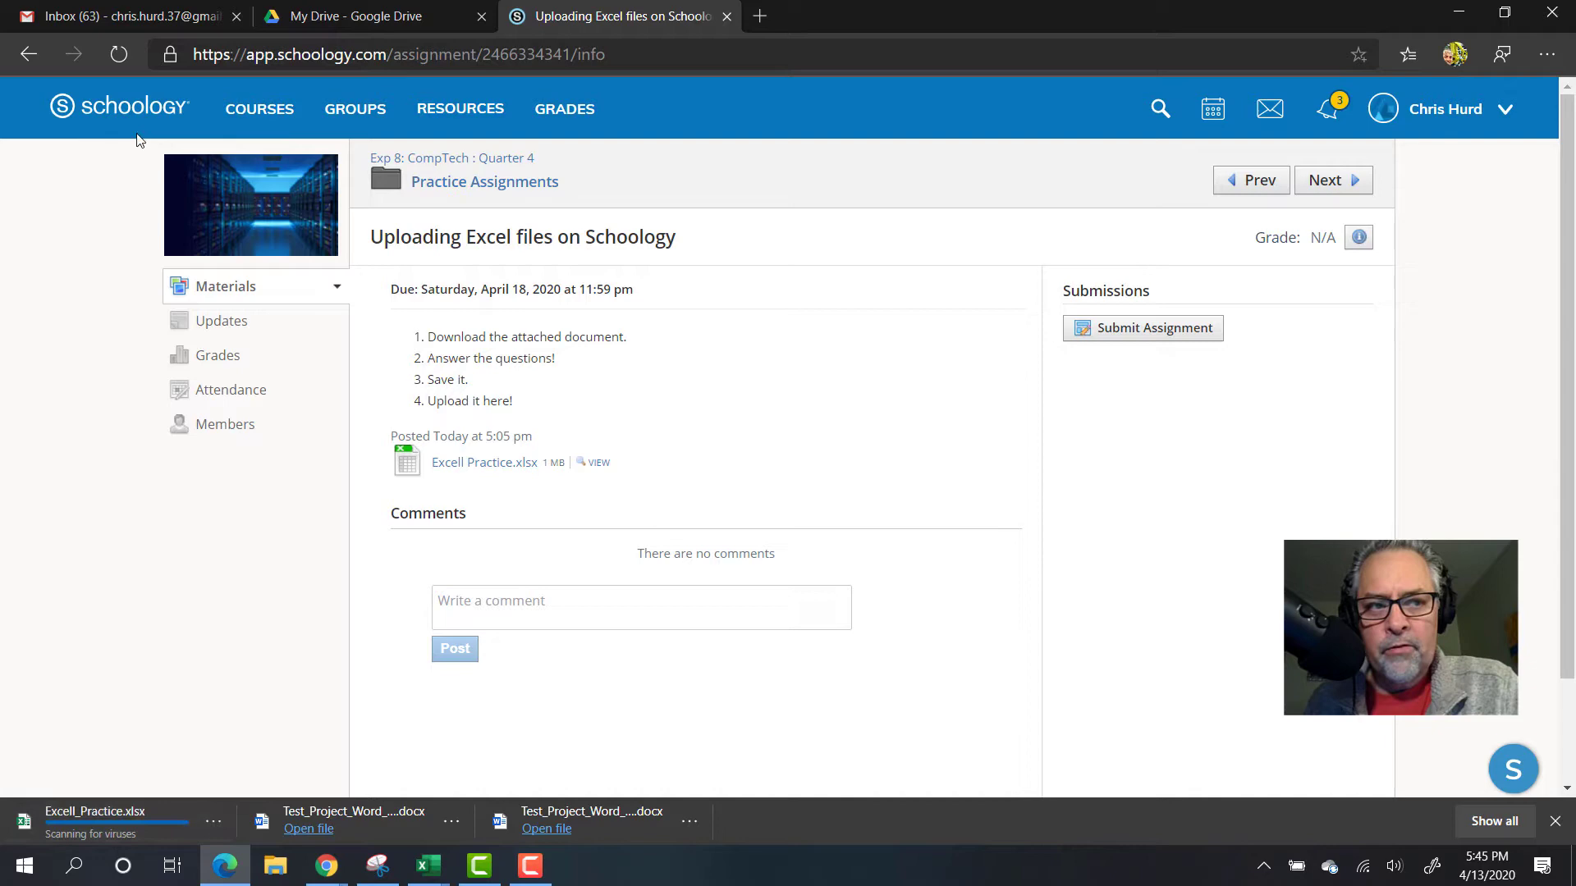
left_click(145, 20)
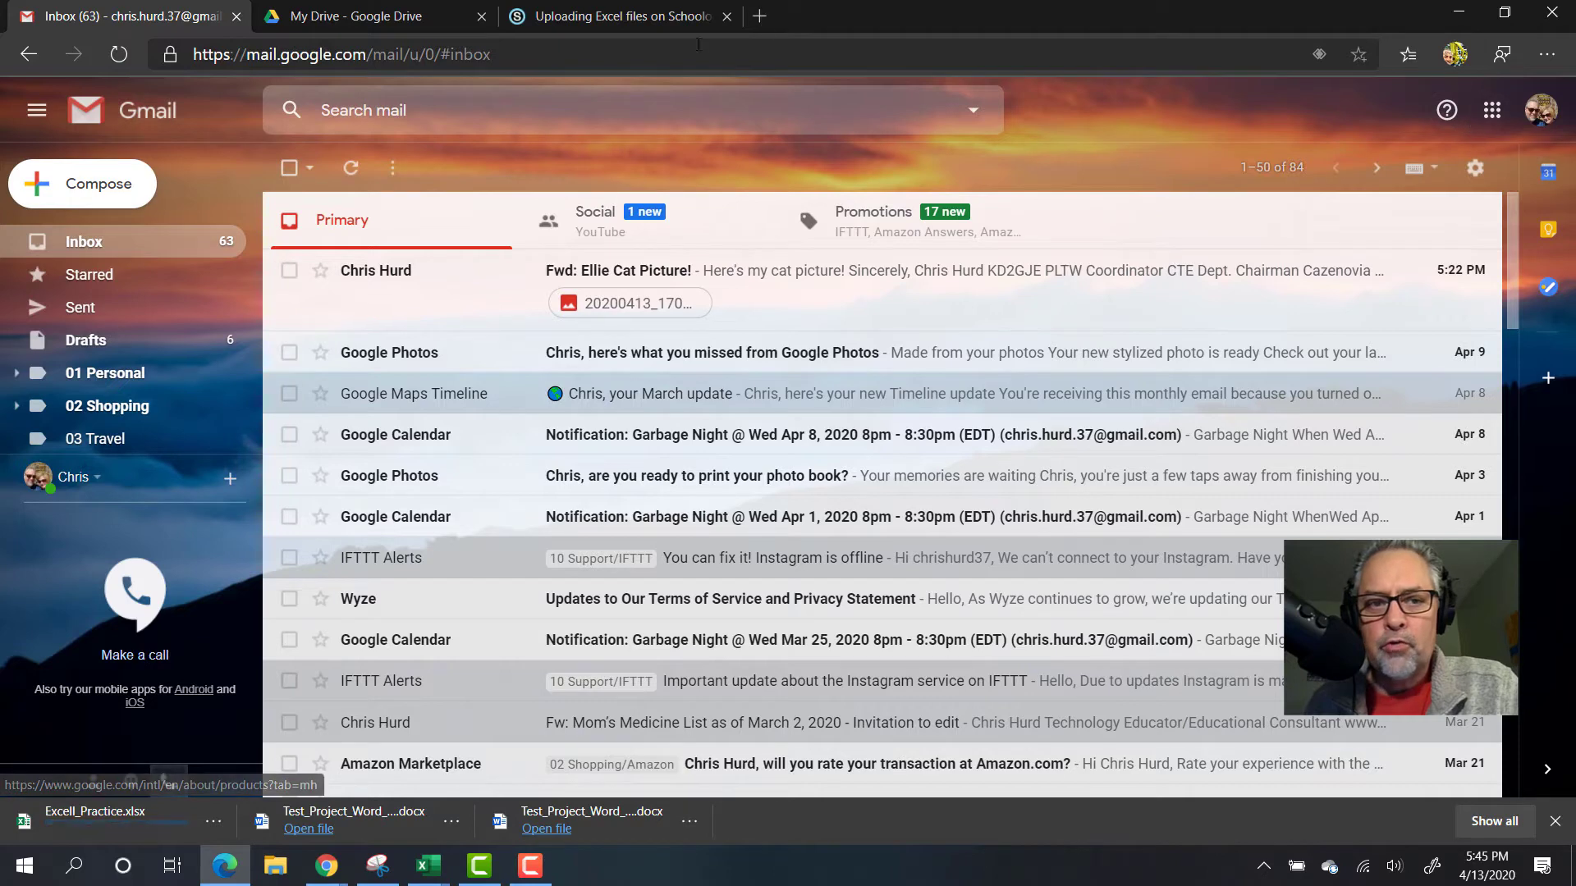
Drag the downloaded Excell_Practice.xlsx into Drive's TEST Documents folder and preview it
left_click(357, 16)
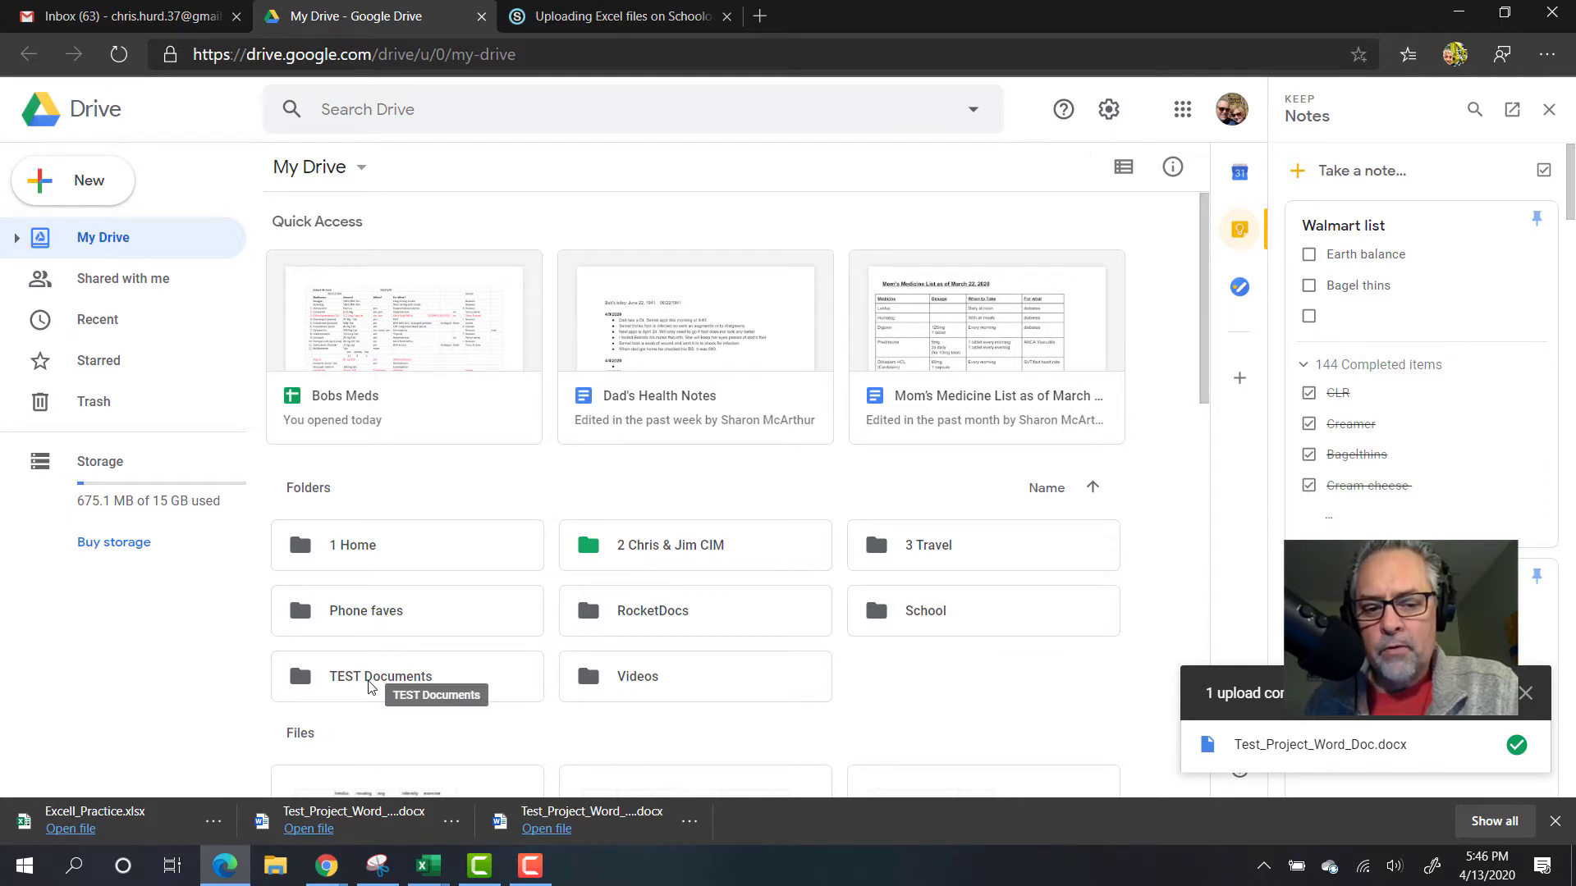
double_click(369, 689)
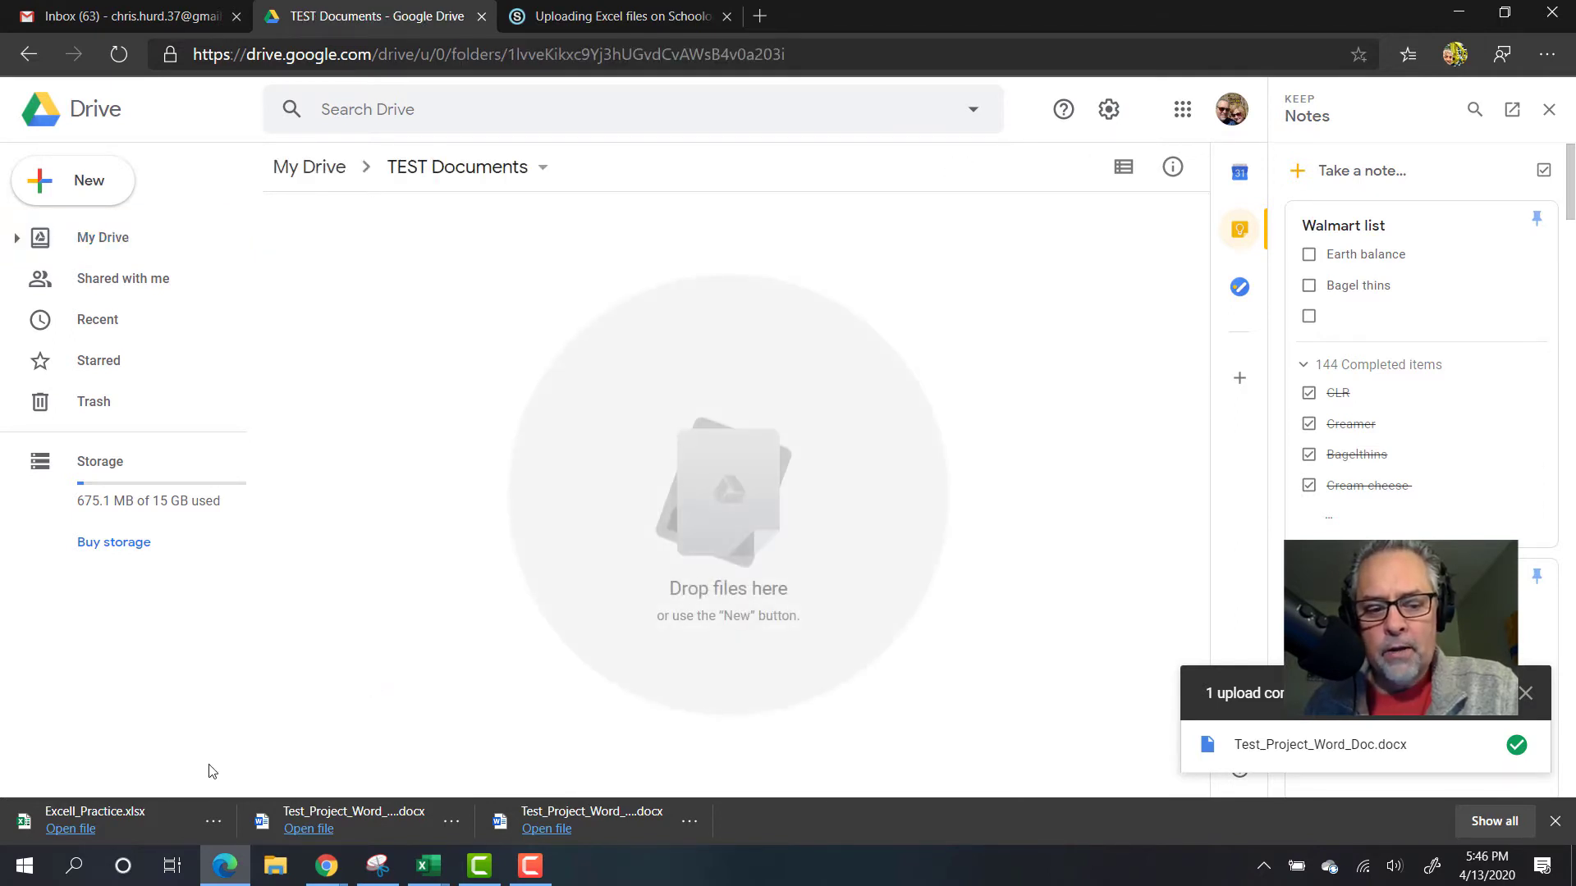
left_click(113, 814)
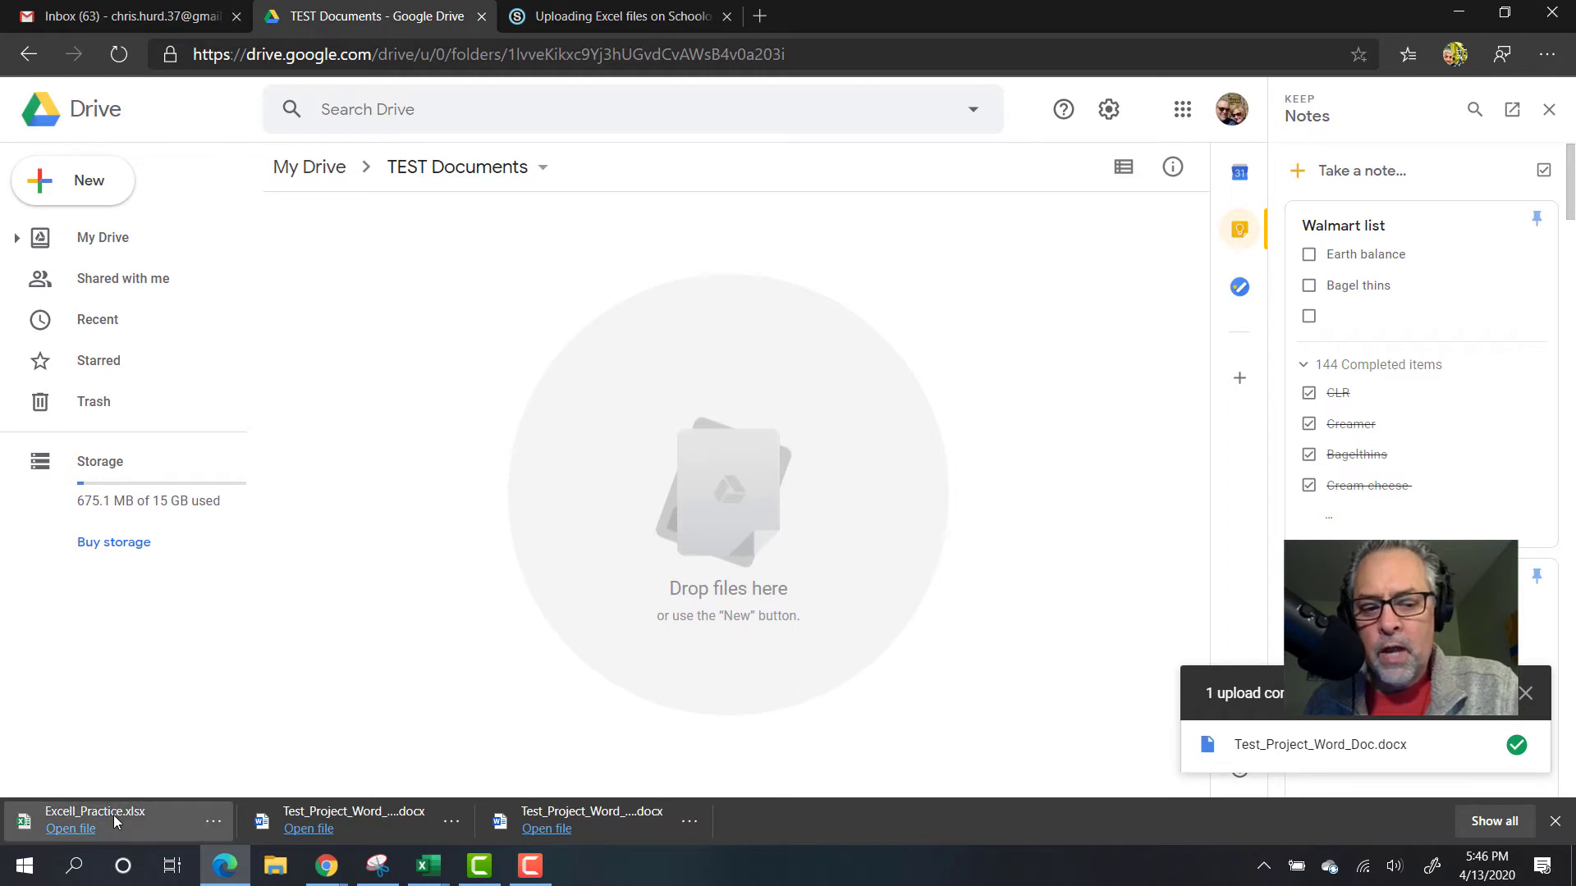
left_click_drag(115, 821, 730, 486)
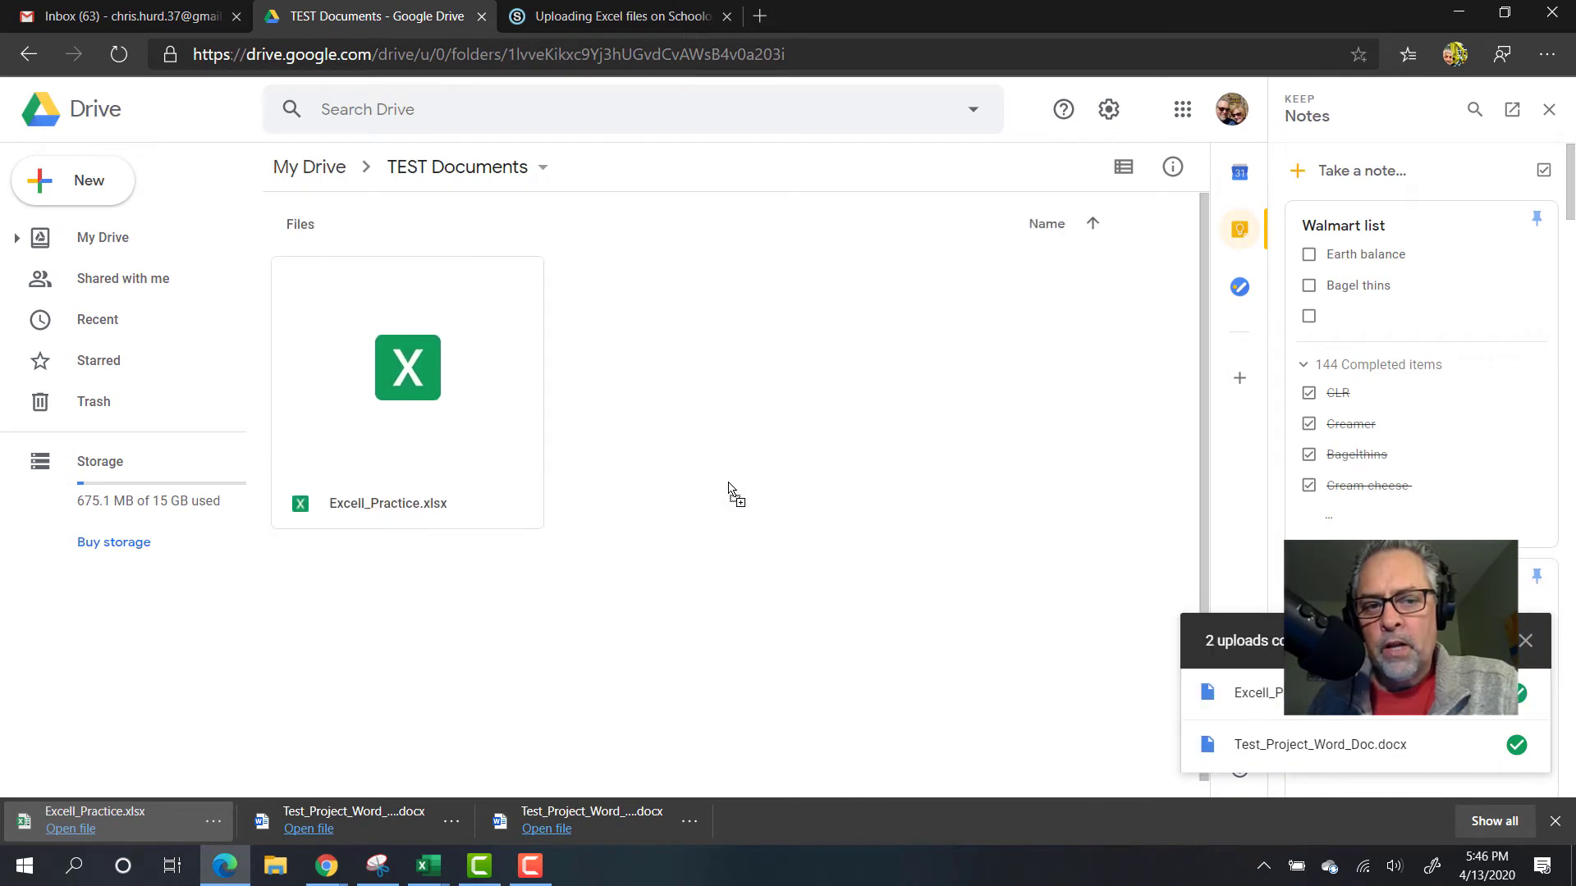
double_click(412, 373)
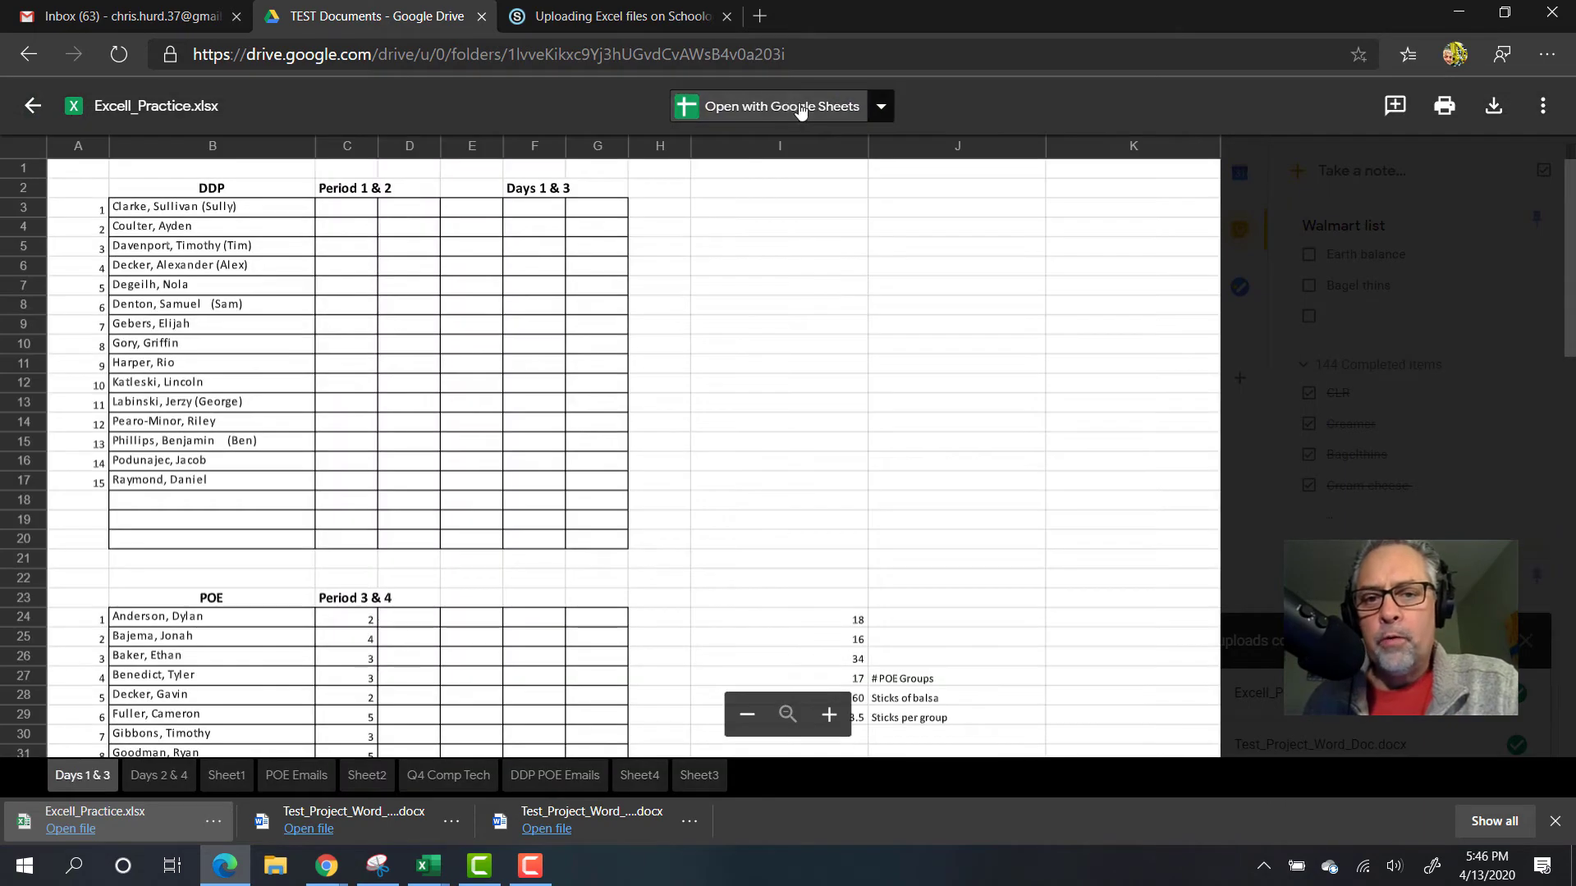
Edit the file in Google Sheets, marking x in cells C4 and D5
left_click(799, 110)
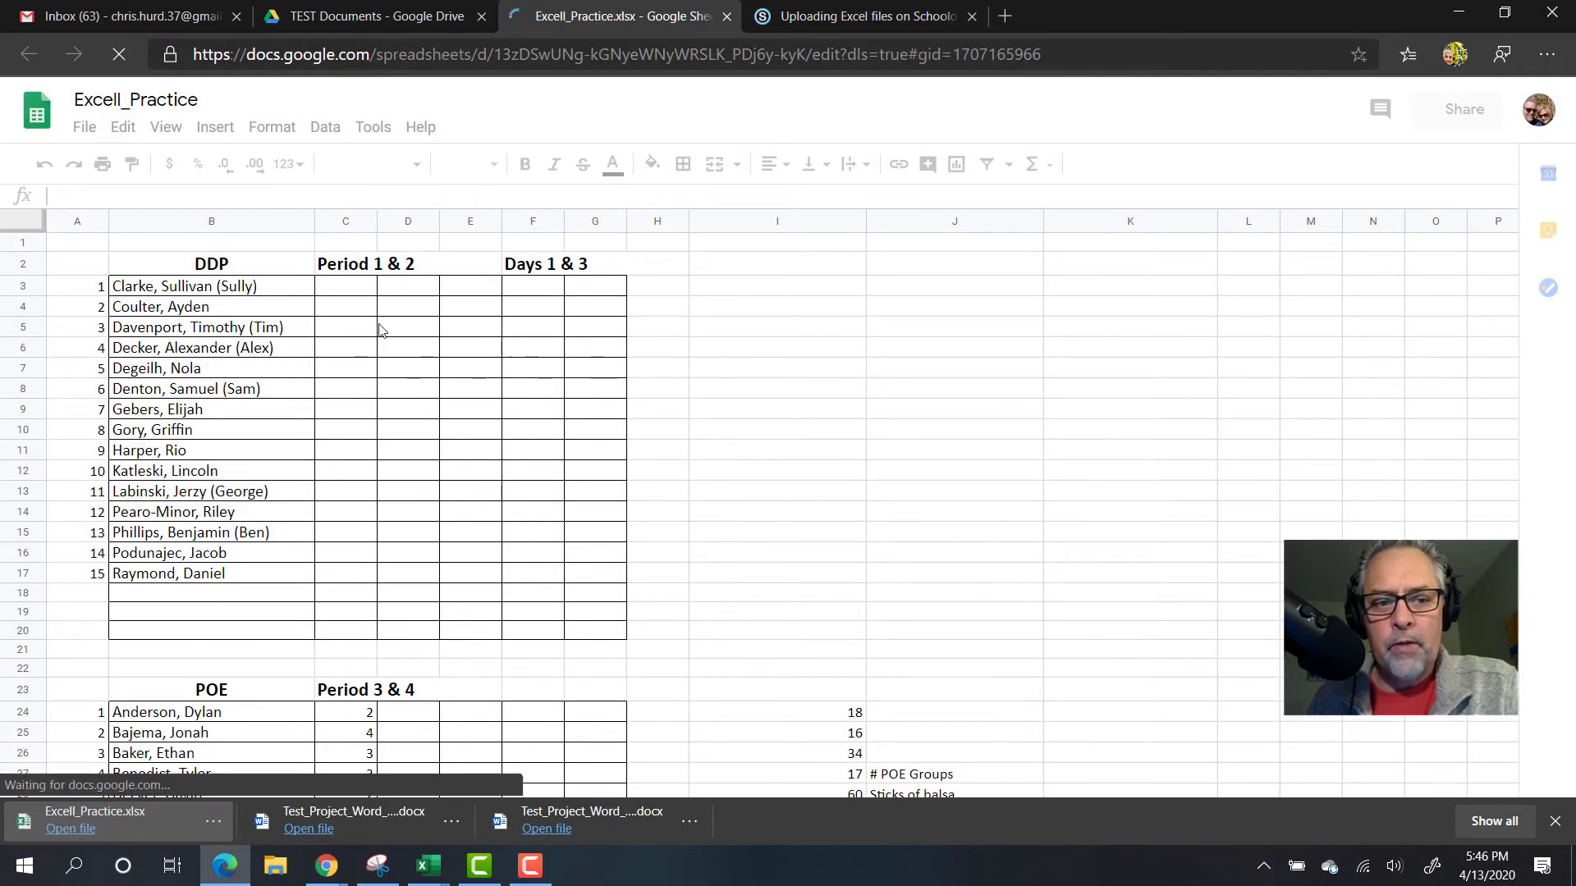
left_click(352, 314)
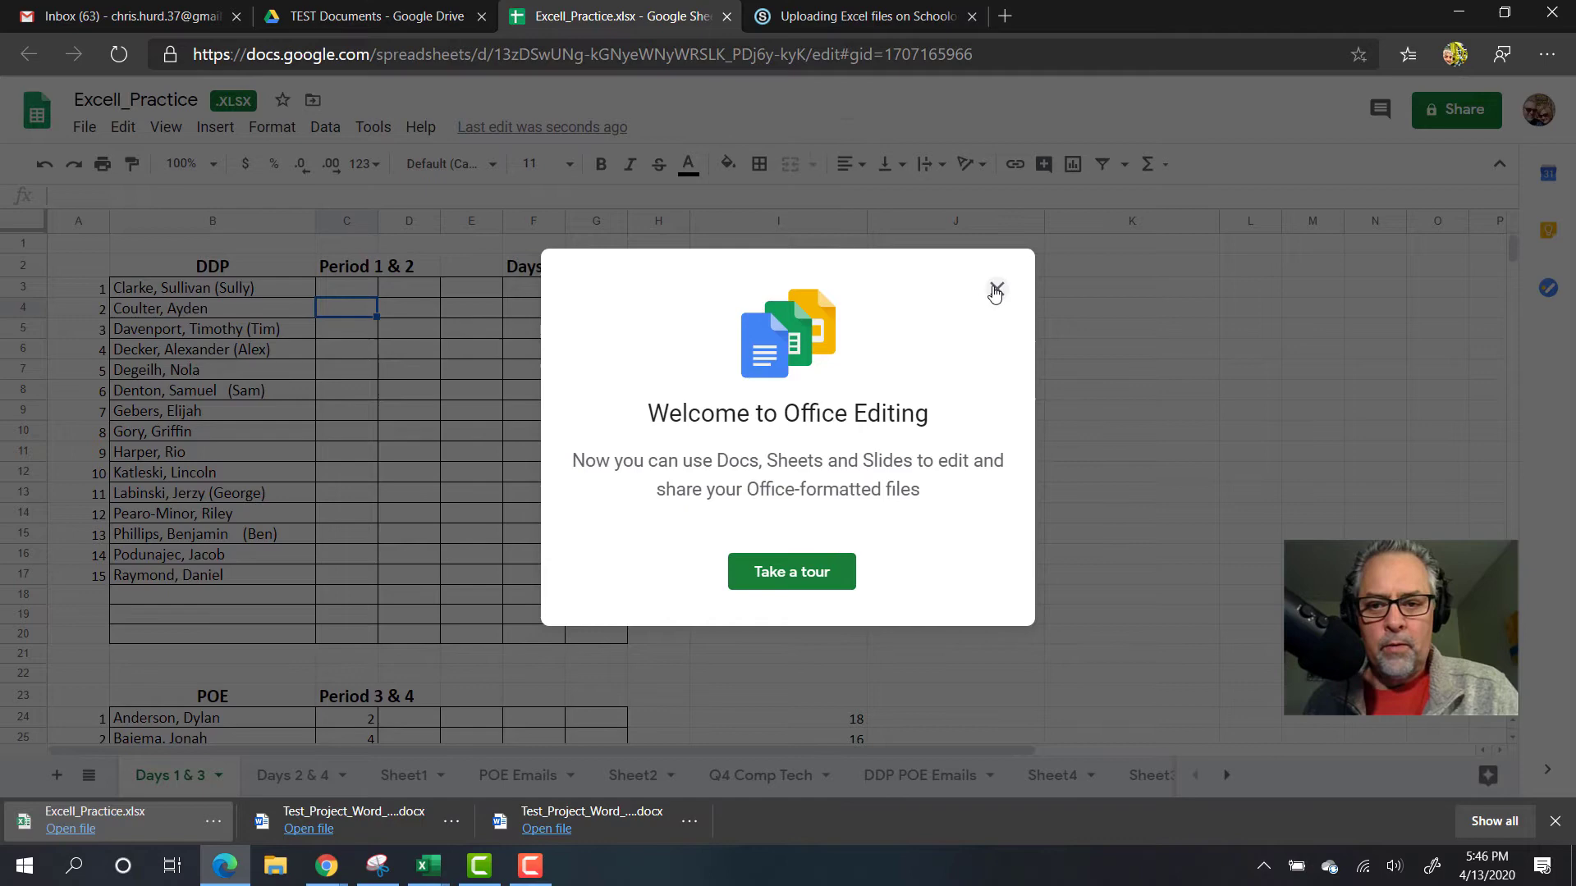
left_click(997, 288)
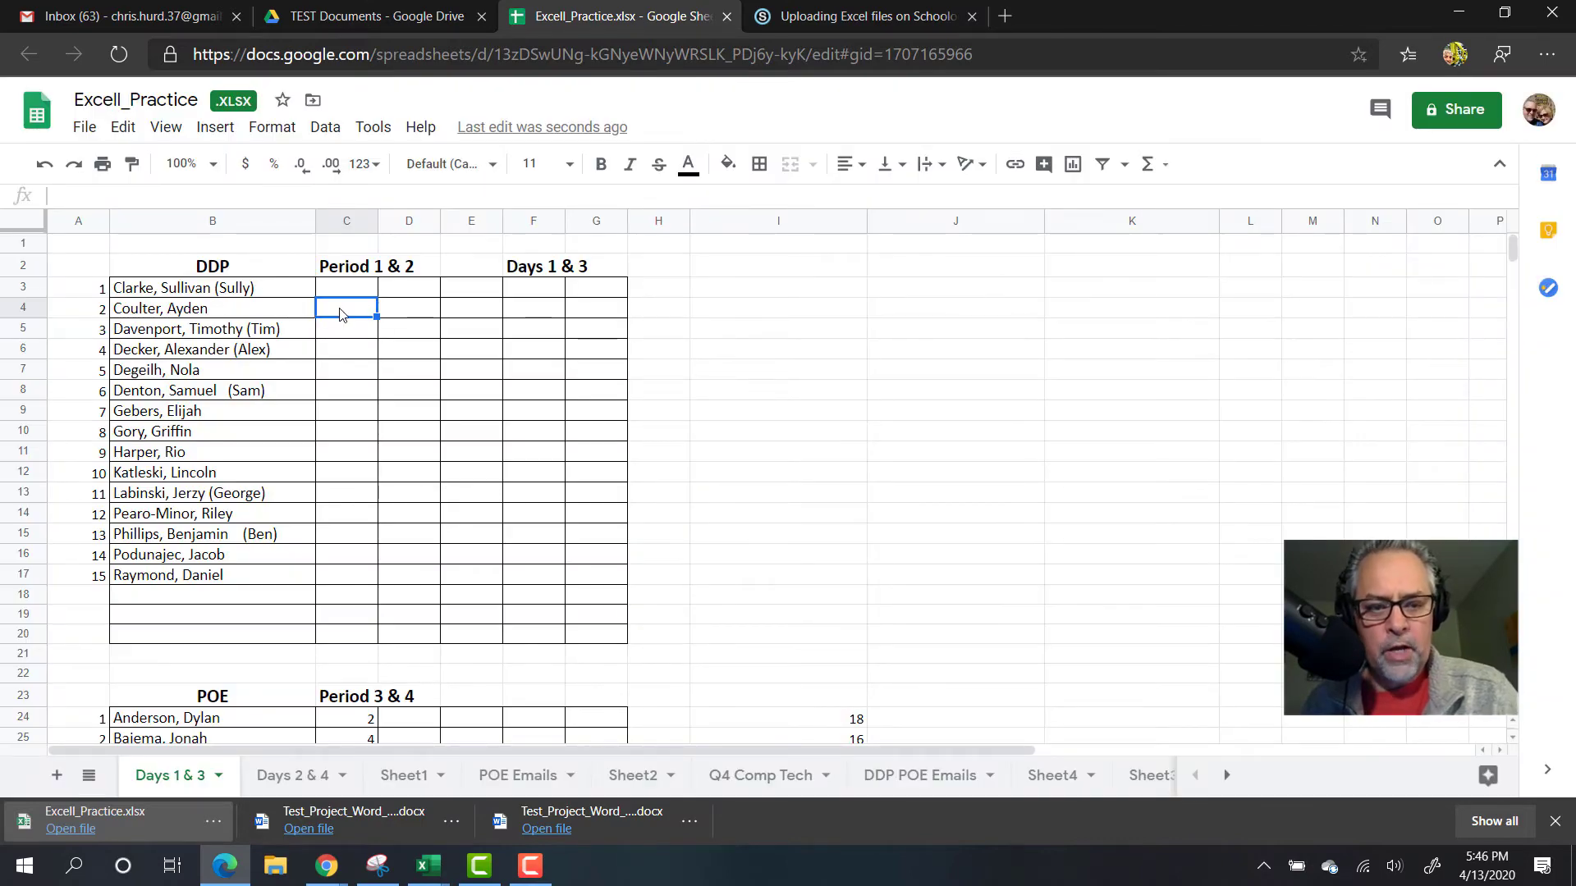
type("x")
left_click(414, 341)
type("x")
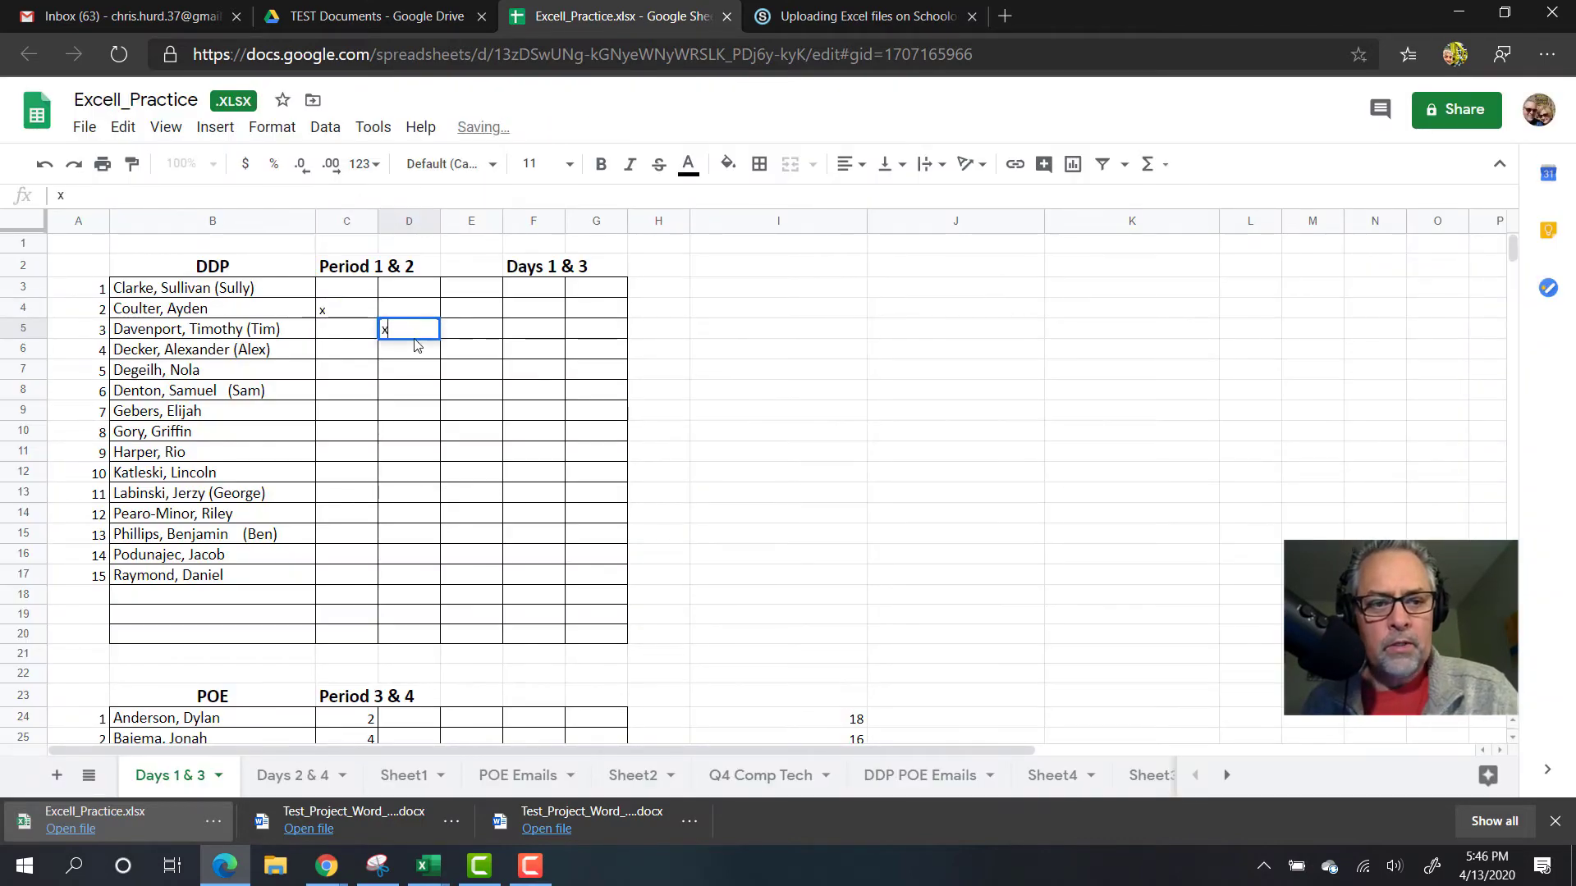
left_click(497, 433)
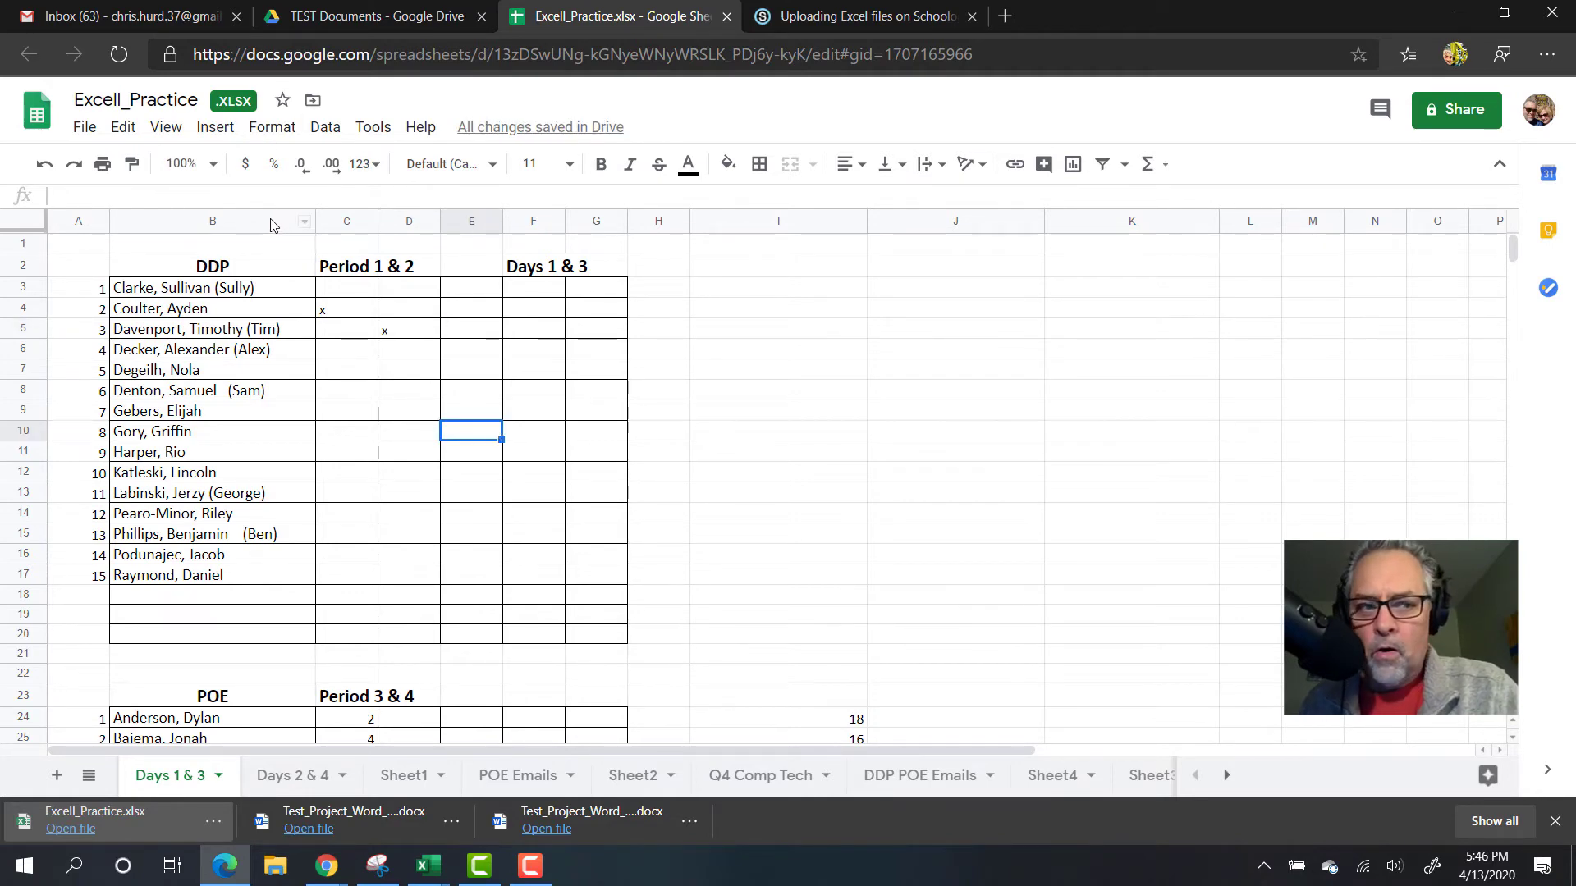
Download the sheet as Microsoft Excel (.xlsx) via the File menu
left_click(85, 128)
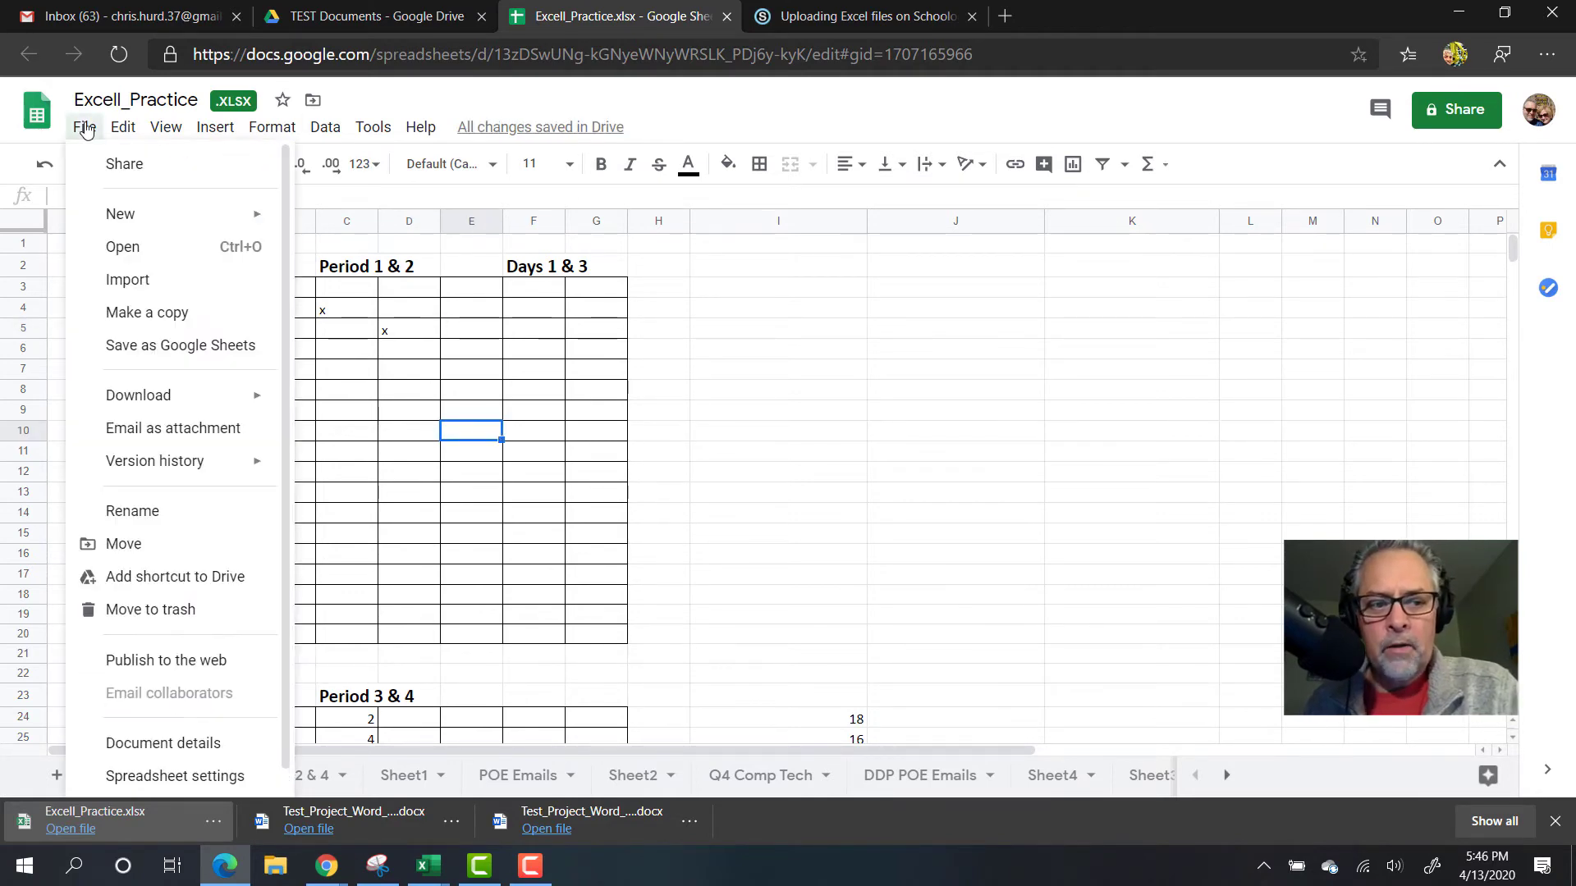
mouse_move(138, 395)
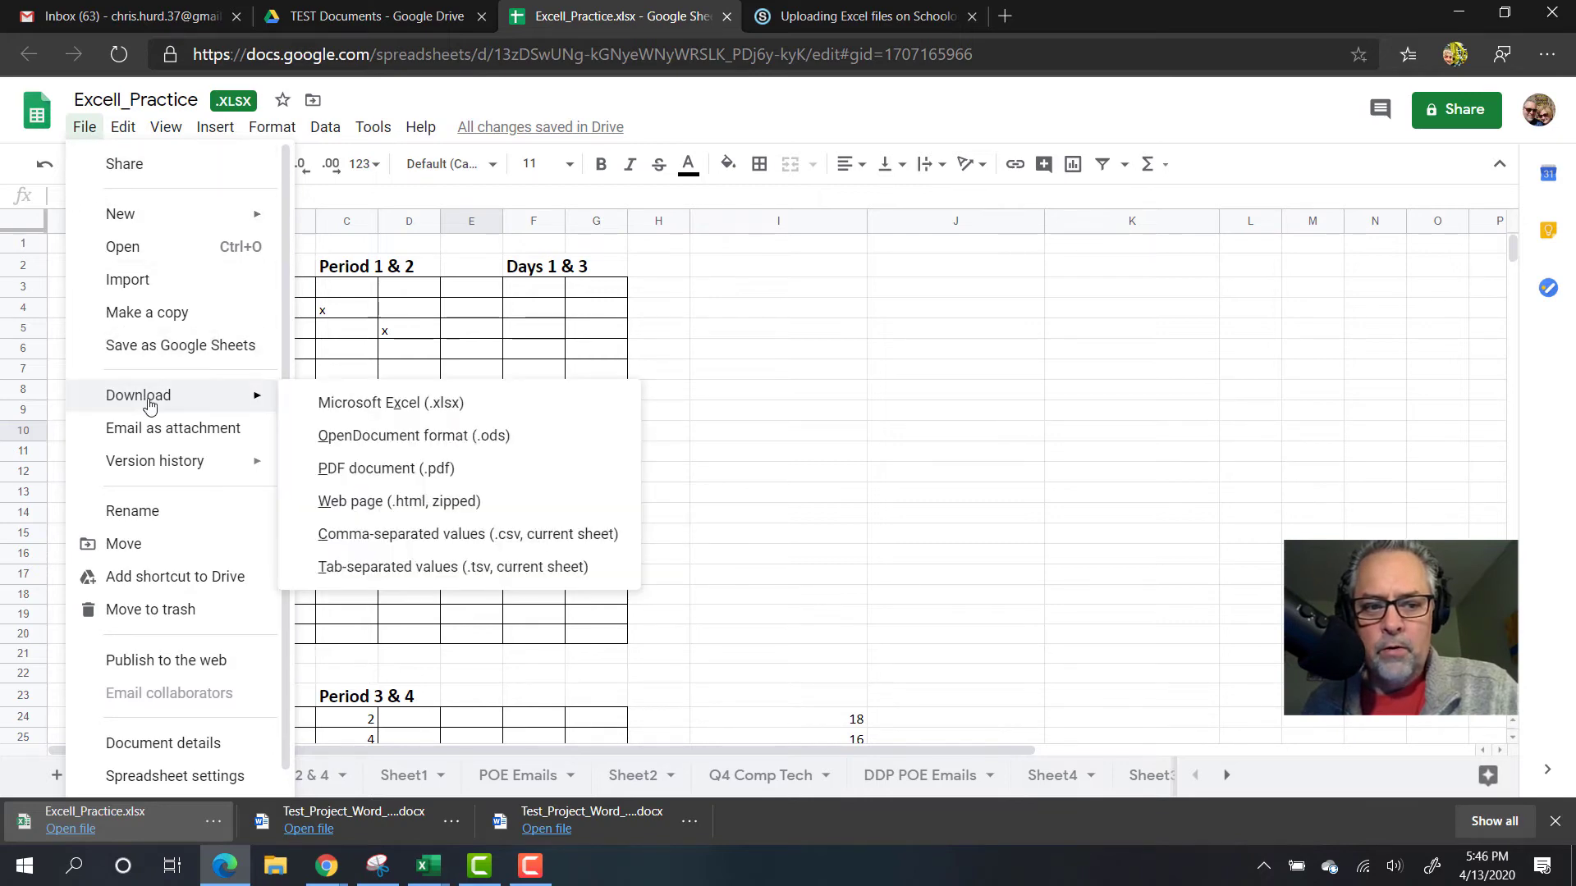
left_click(352, 404)
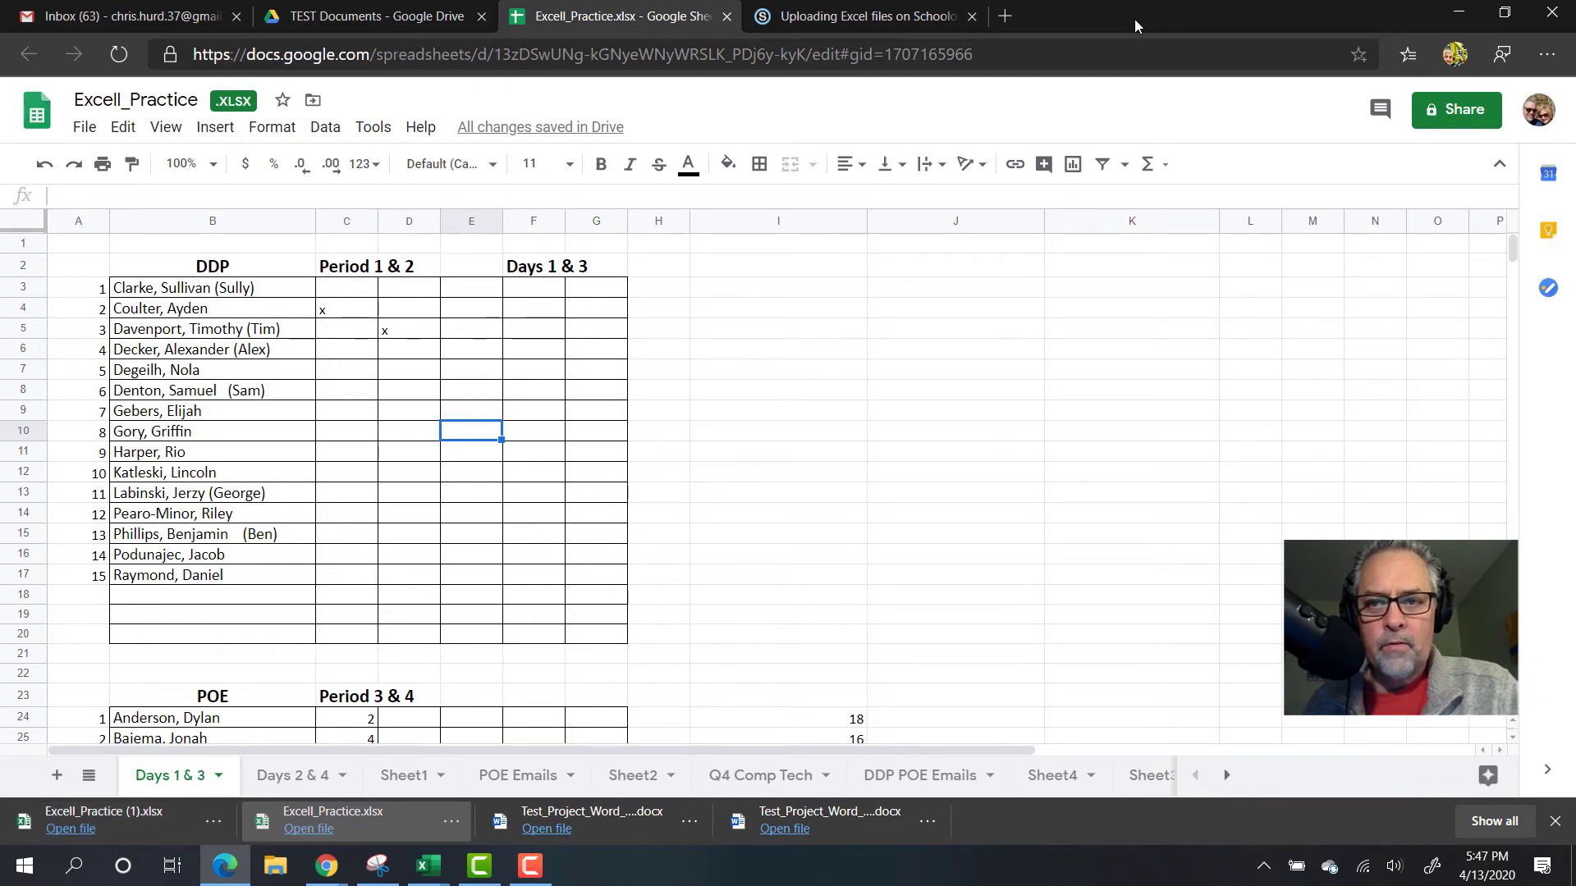
Drag Excell_Practice (1).xlsx from the download bar onto the desktop, then maximize the browser again
mouse_move(1128, 19)
left_mouse_down()
mouse_move(1368, 142)
mouse_move(1575, 146)
left_mouse_up()
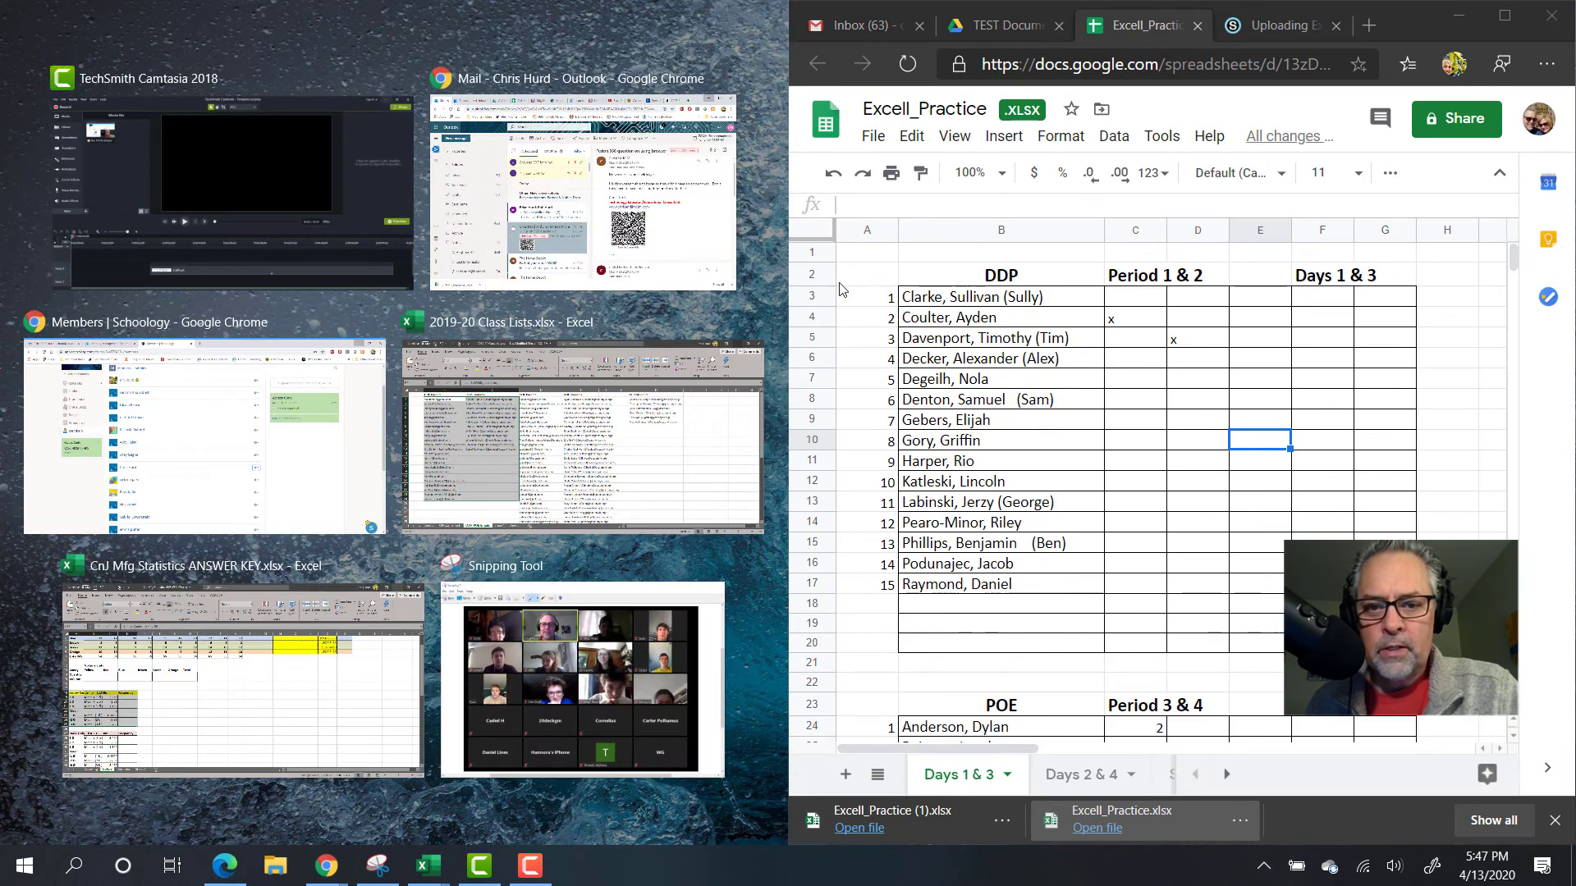
left_click(763, 293)
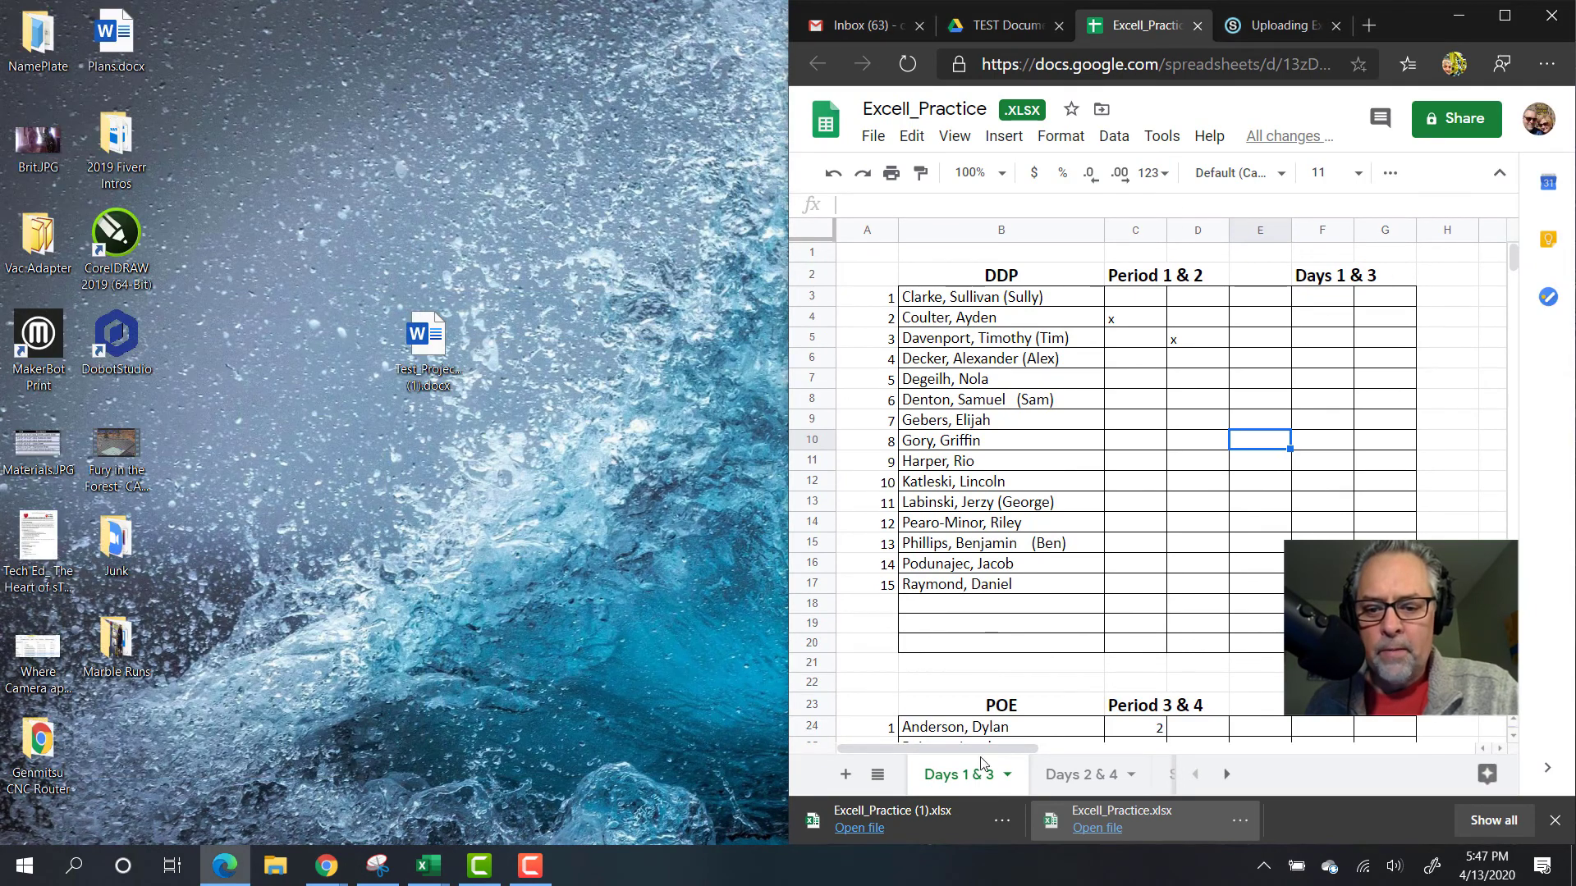
left_click_drag(877, 822, 455, 482)
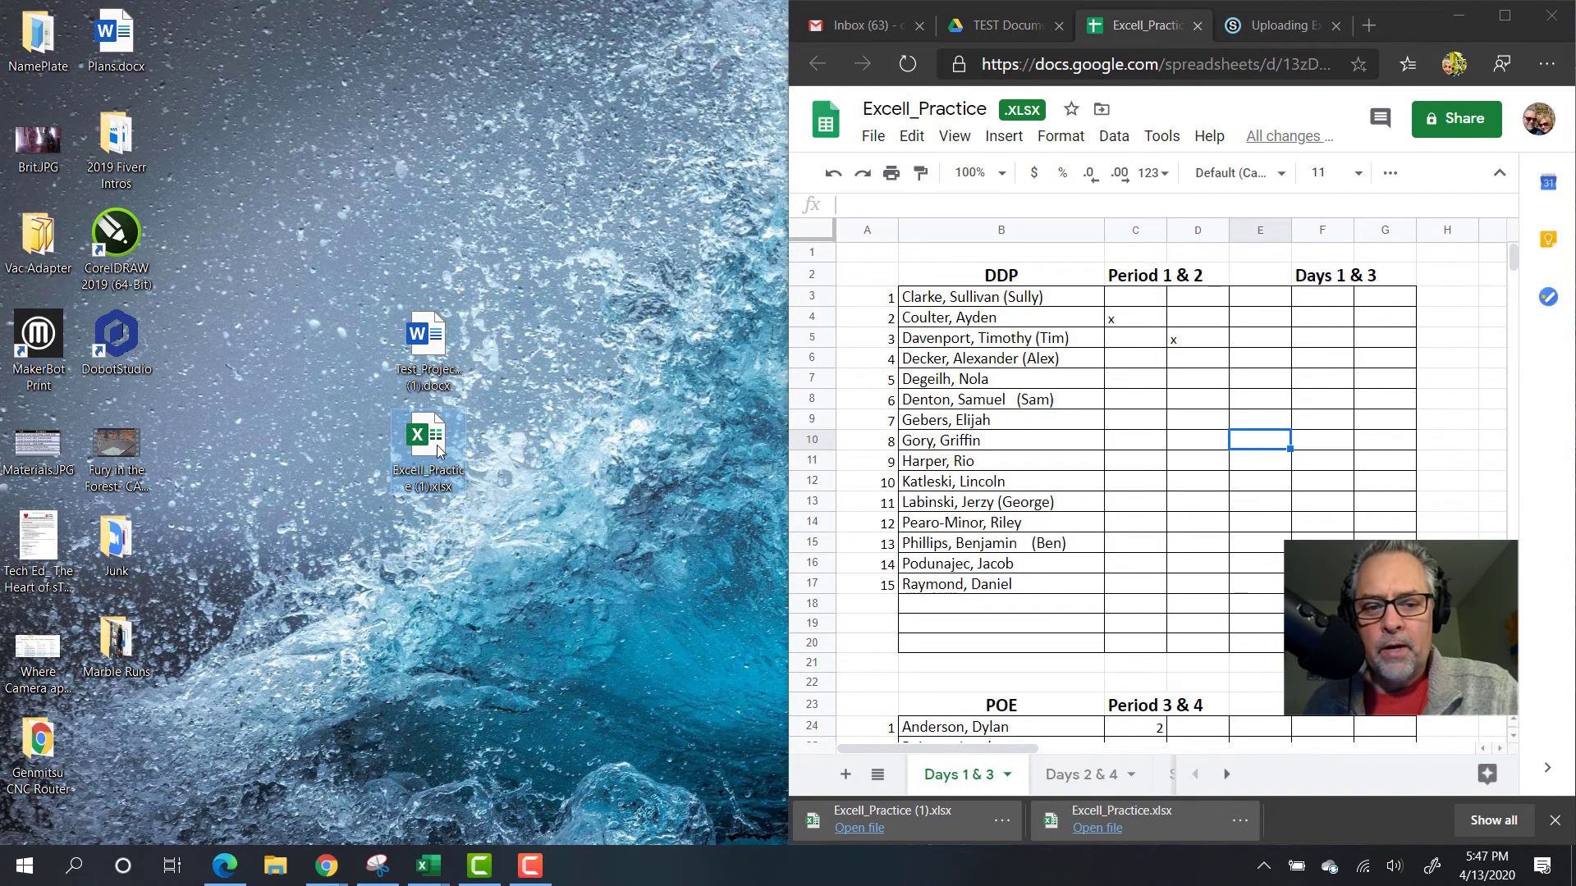
left_click(1502, 27)
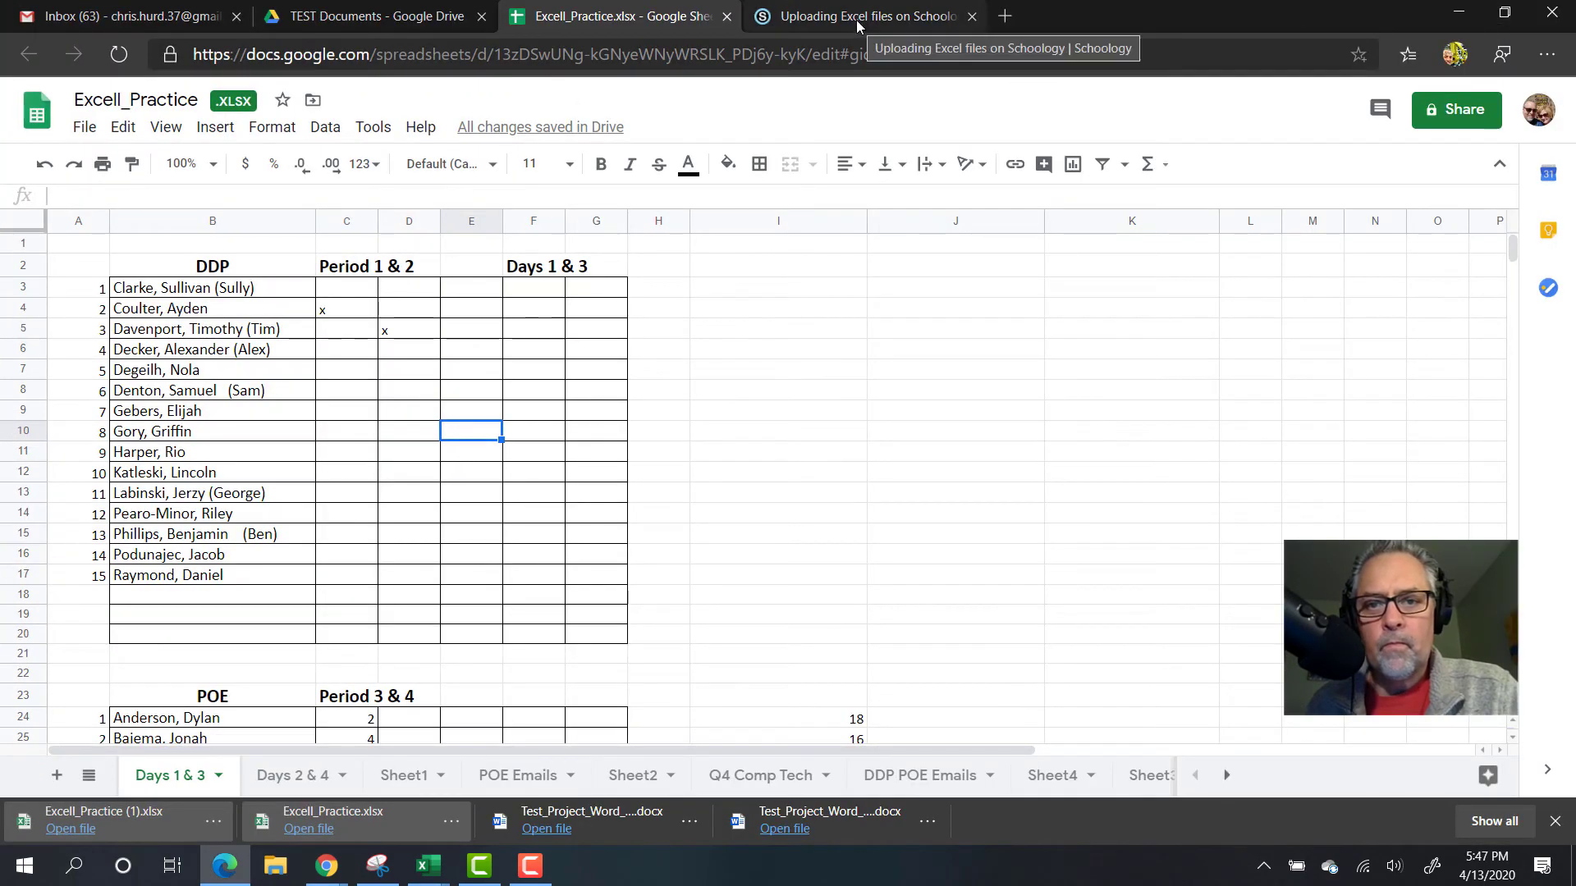
Return to the Schoology assignment and start Submit Assignment
left_click(859, 19)
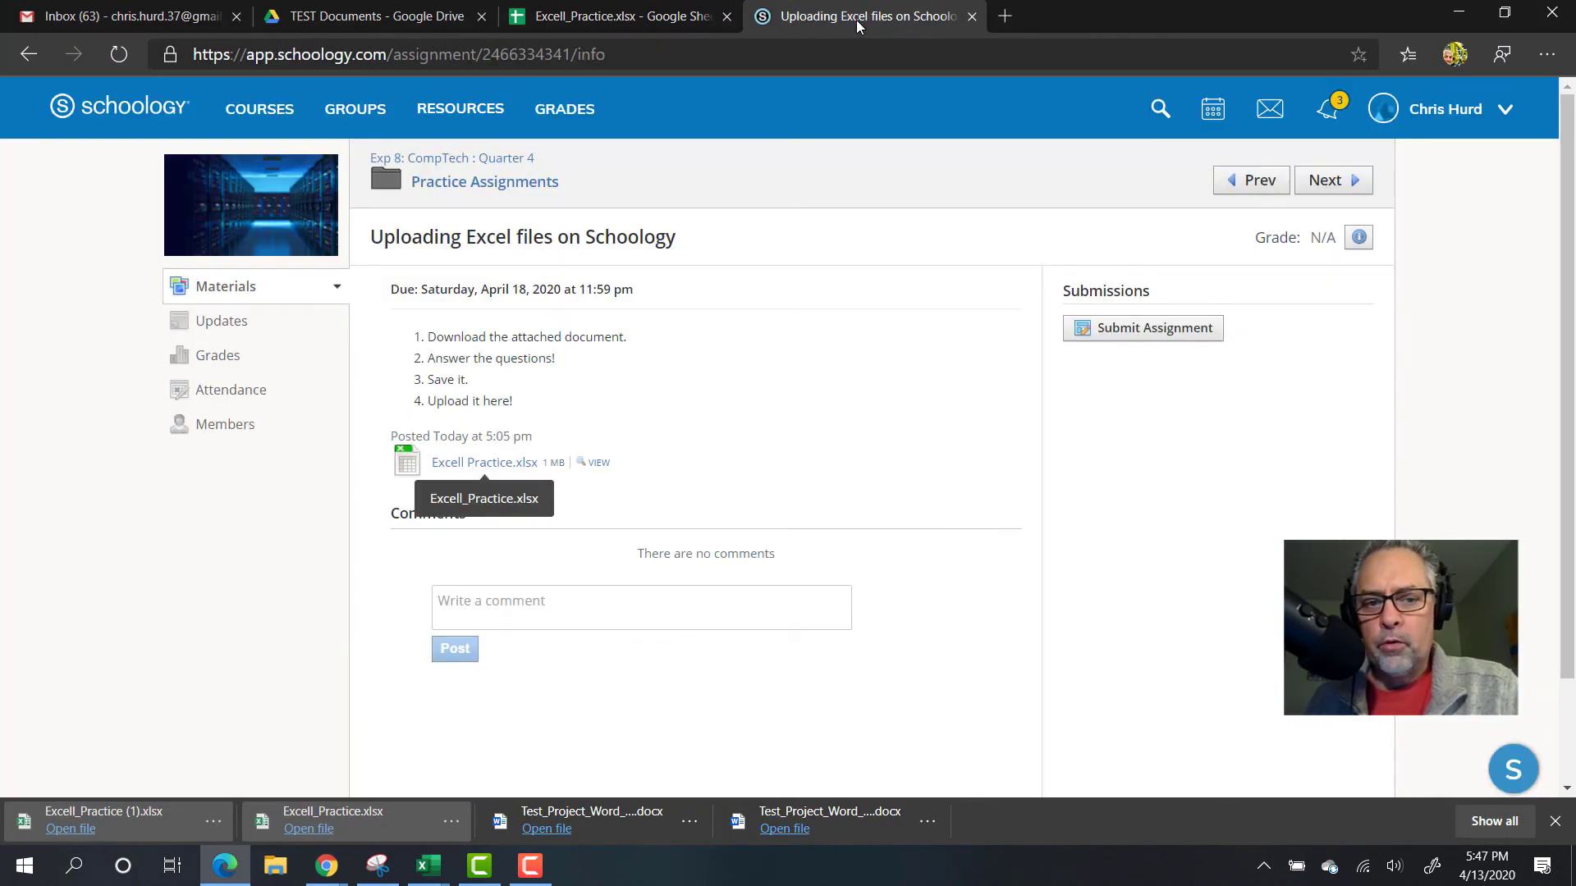
left_click(1138, 333)
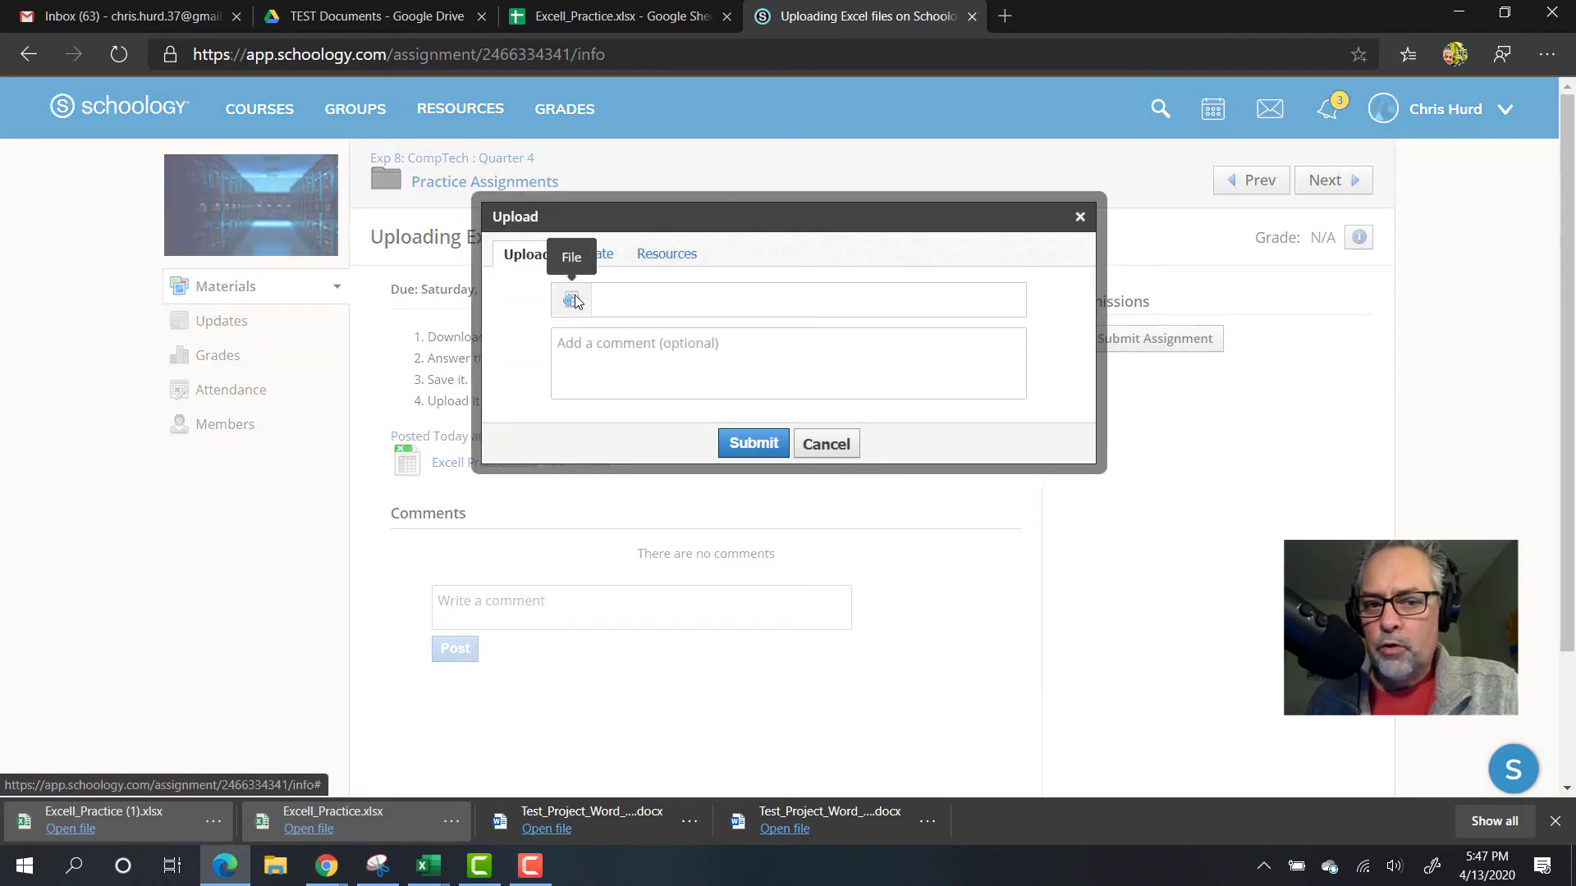
Attach Excell_Practice (1).xlsx from the Desktop and submit it to the assignment
left_click(575, 302)
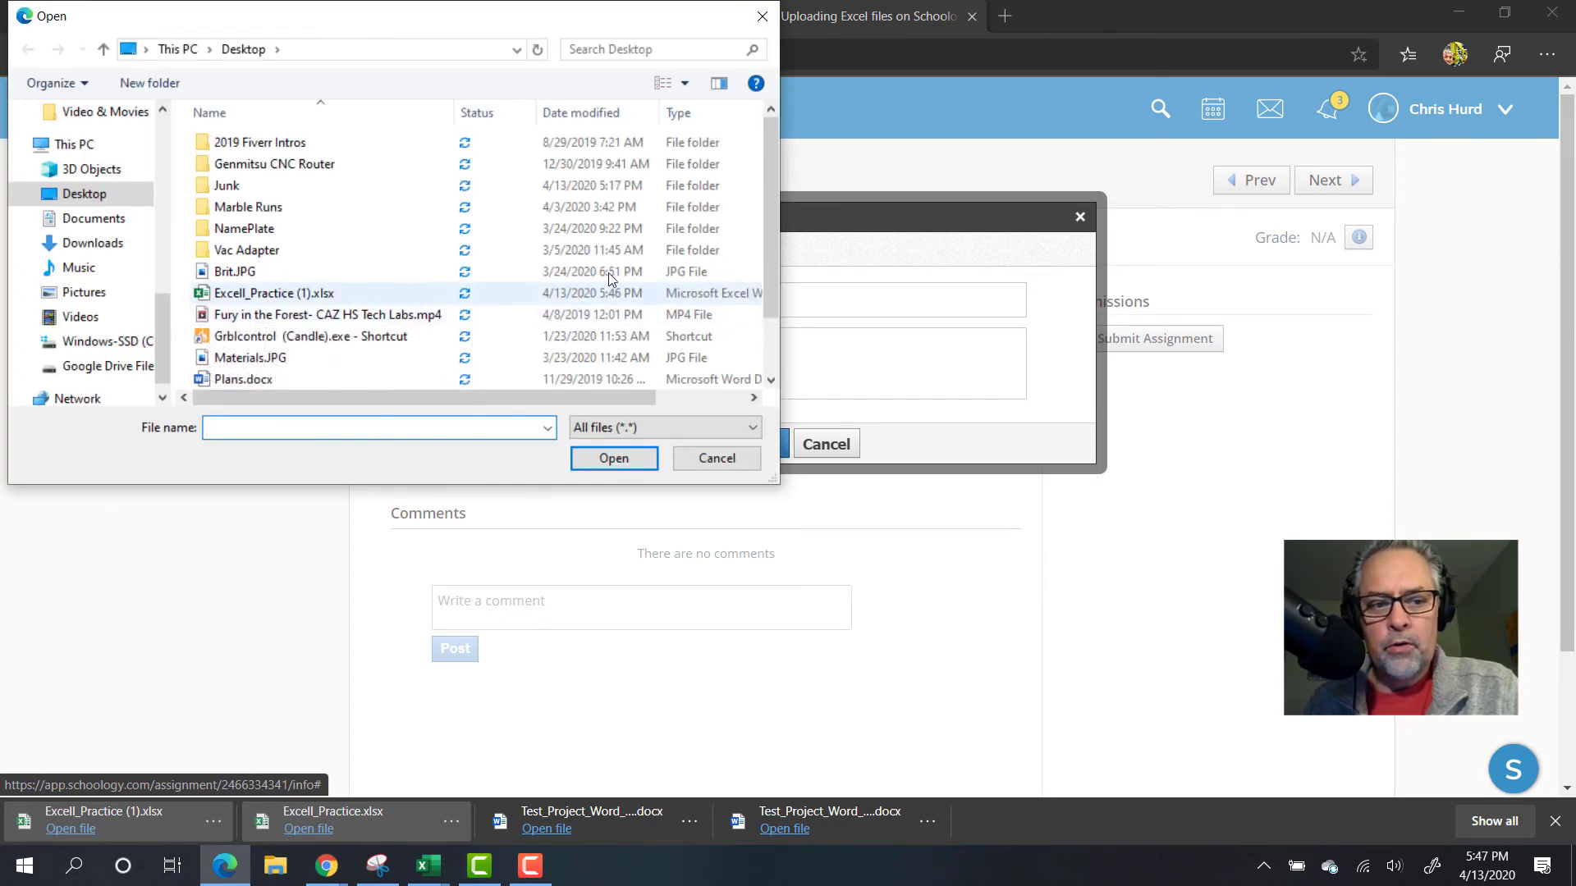
left_click_drag(768, 187, 766, 220)
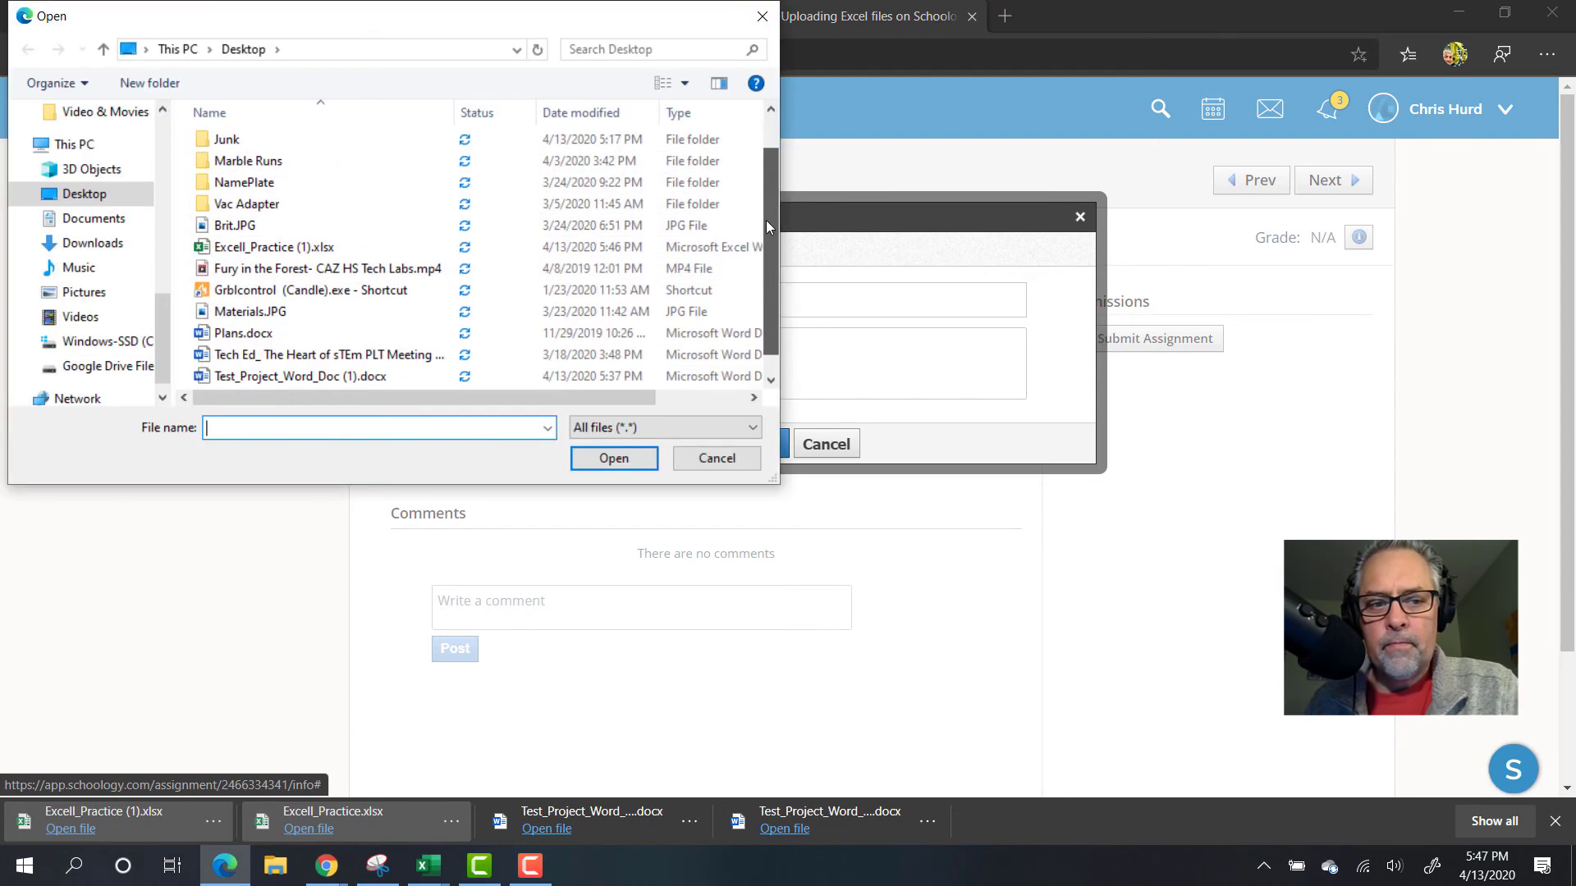
left_click(274, 246)
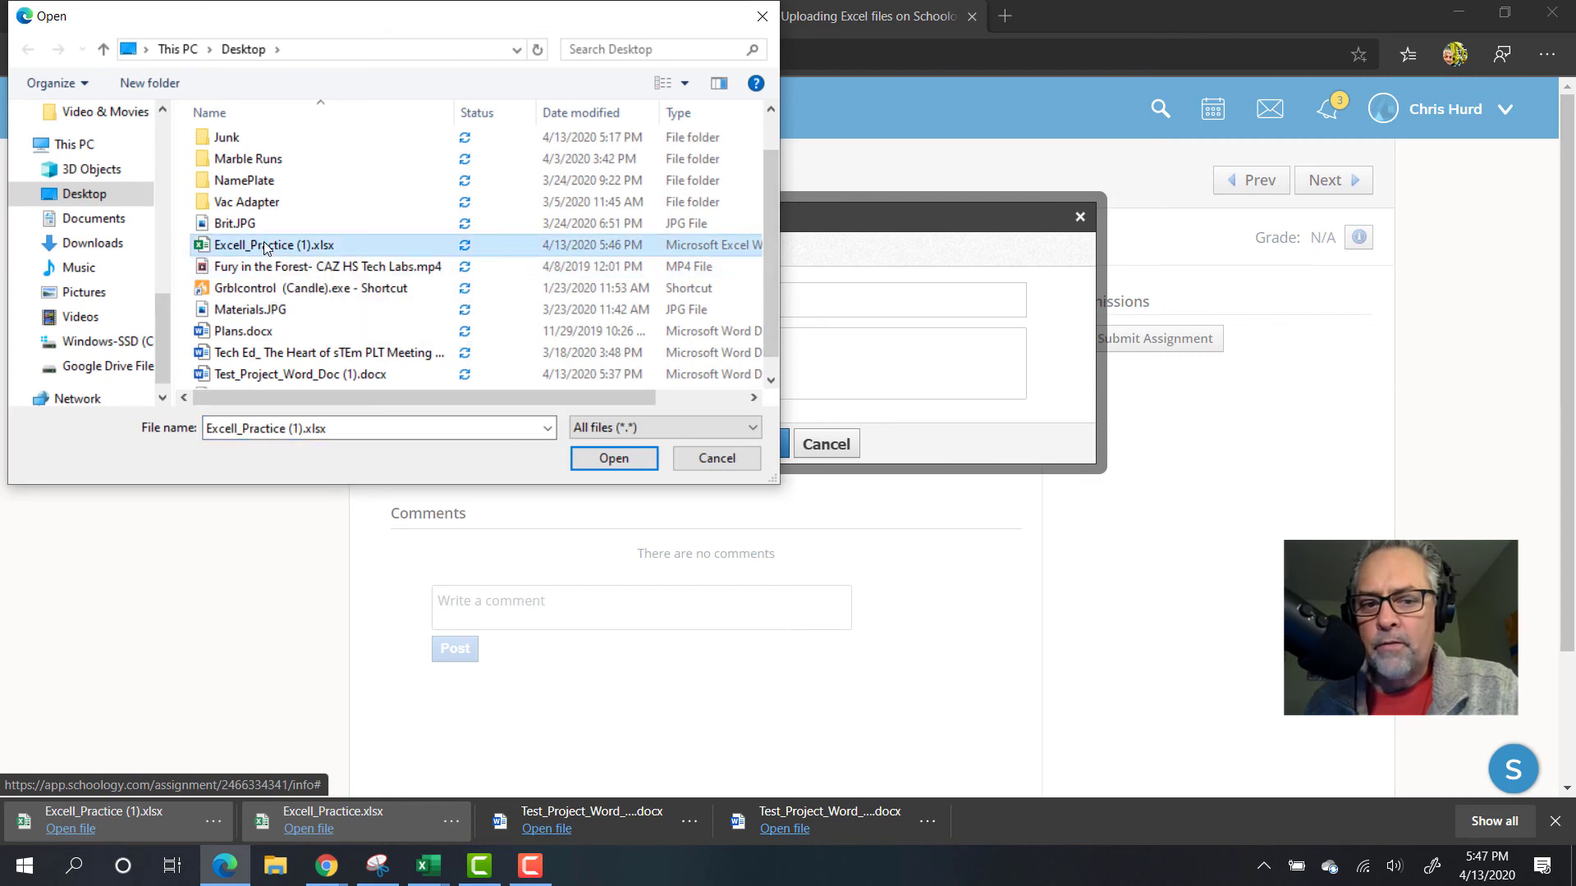
left_click(616, 458)
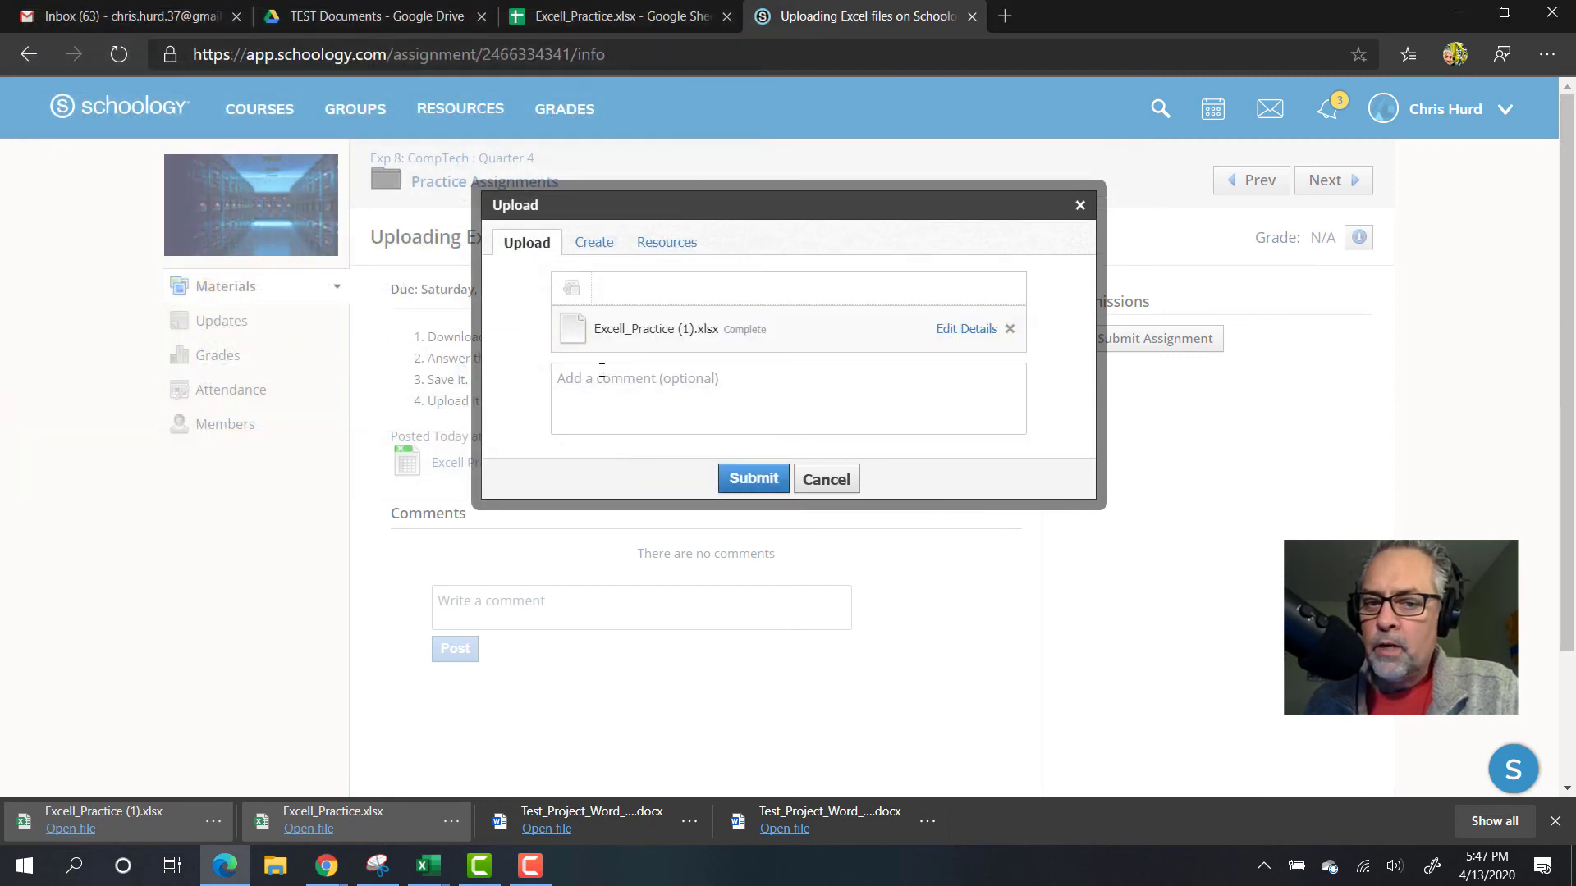
left_click(753, 478)
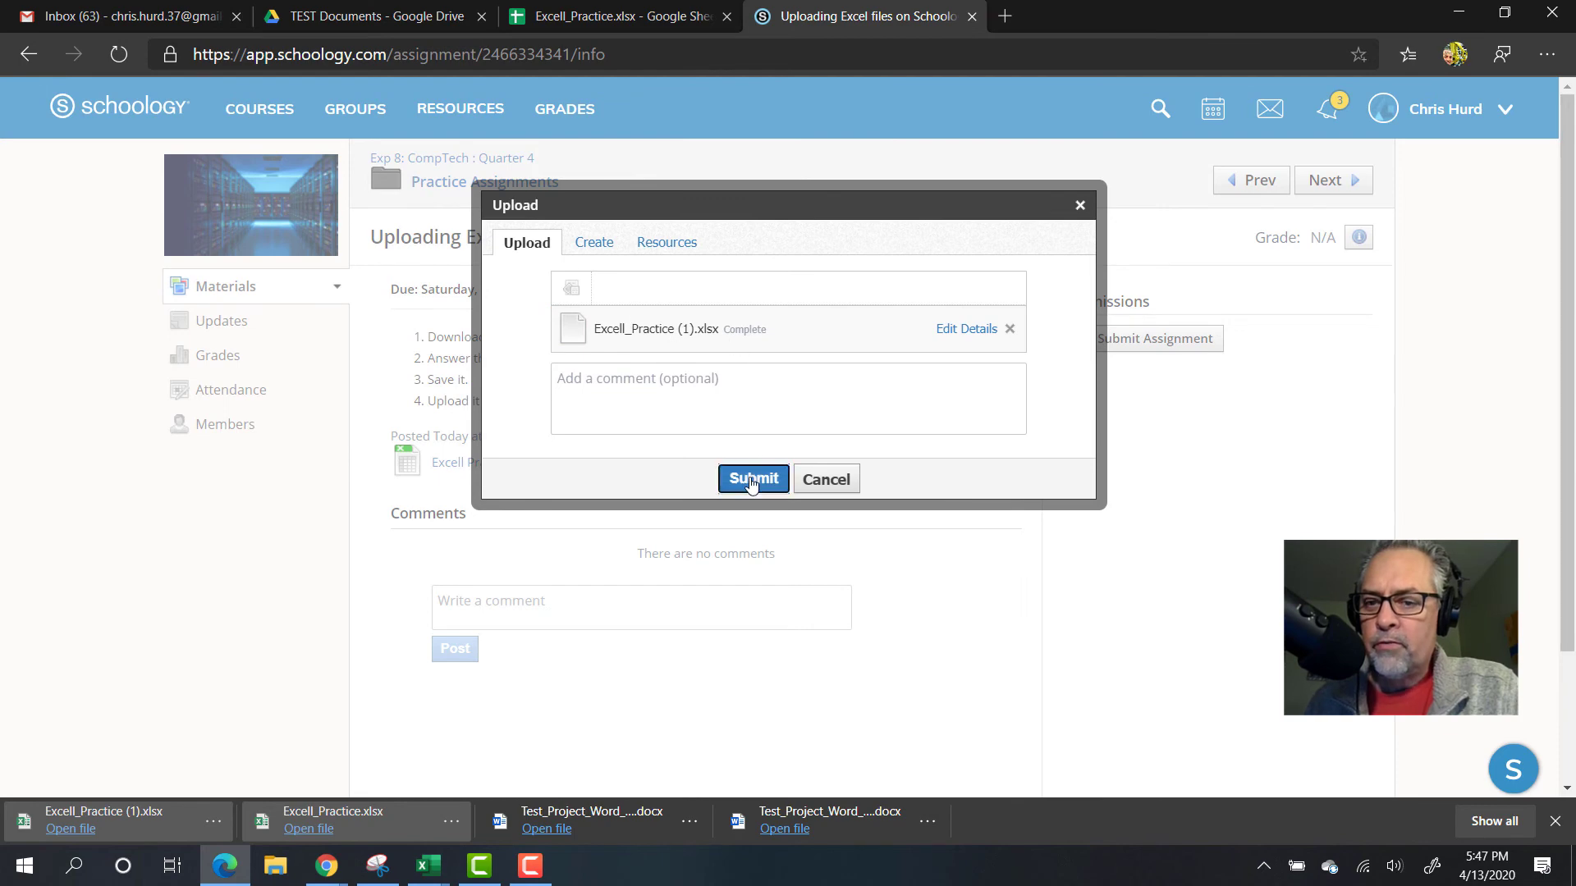